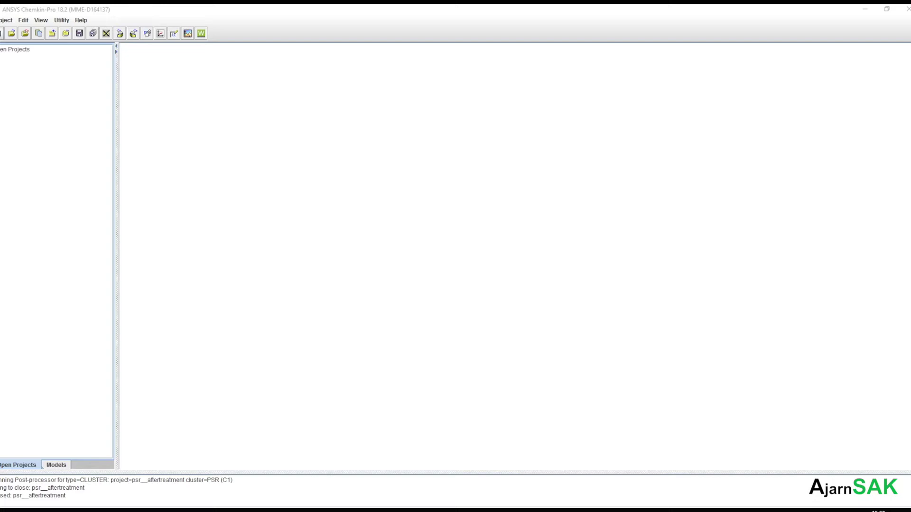
Step: Create a new project named "H2 Air combustion"
click(311, 511)
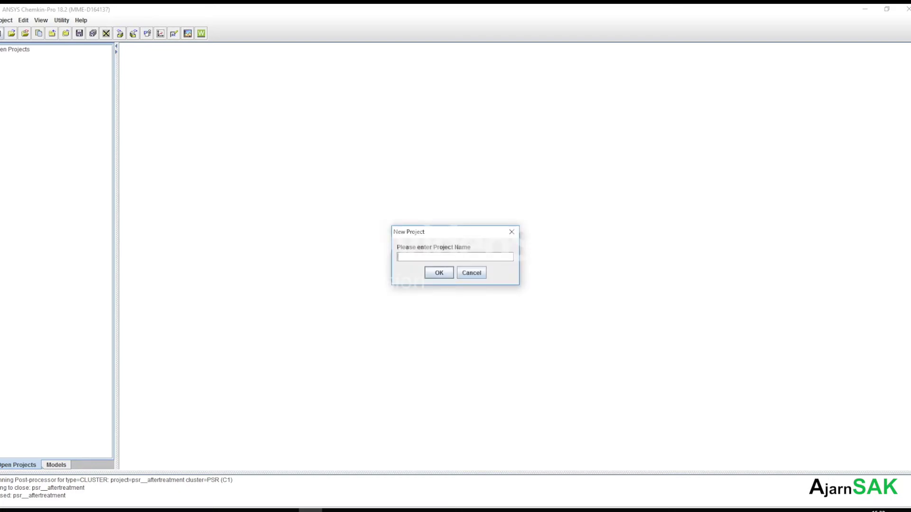
text(H2 c)
key(BackSpace)
text(Air combustion)
key(Return)
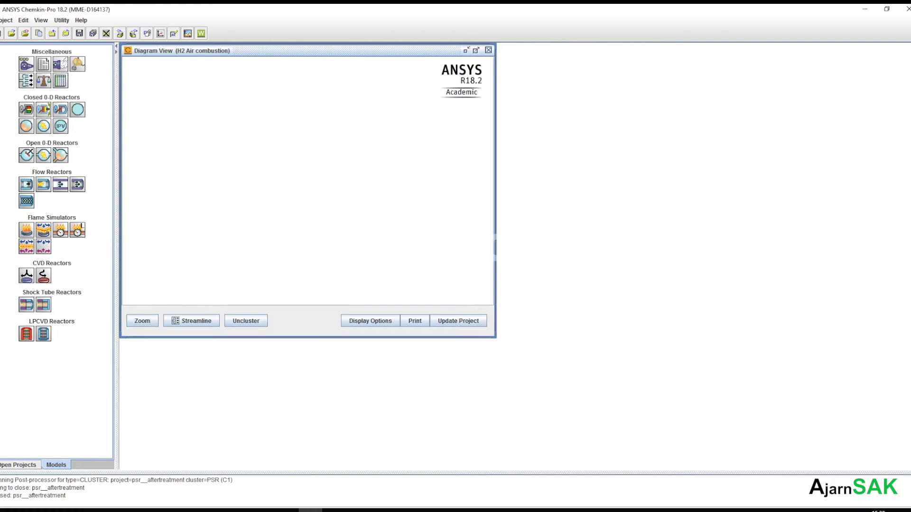
Step: Place a Flame Speed reactor in the diagram, with an inlet source before it and a product outlet after it
drag(60, 230, 304, 179)
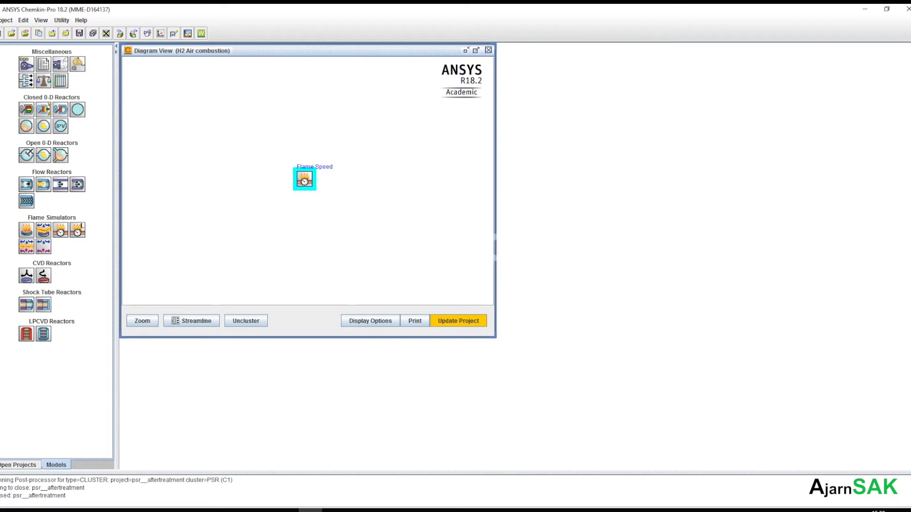
drag(26, 64, 260, 181)
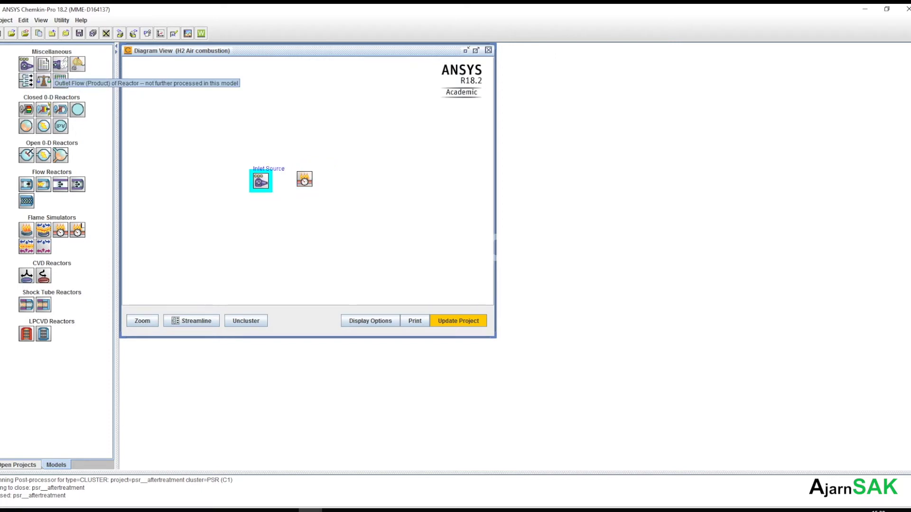
drag(60, 64, 353, 181)
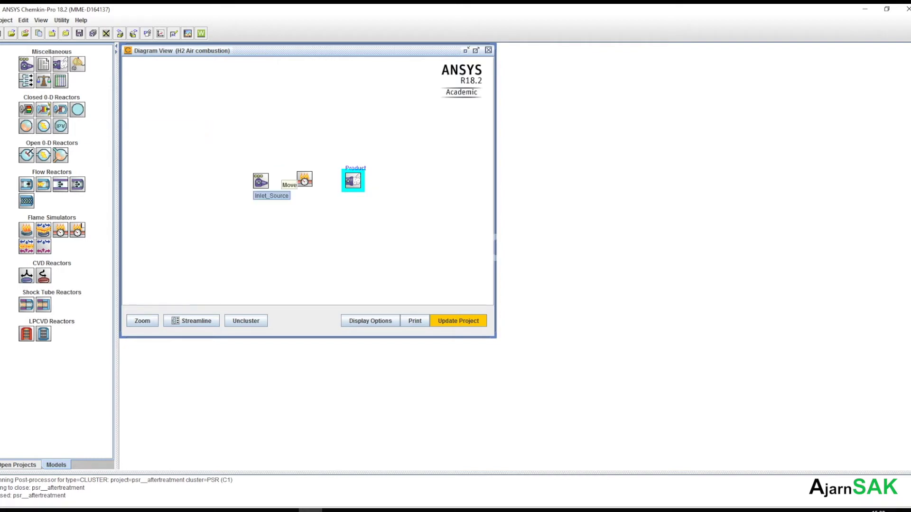
Step: Connect the inlet source to the Flame Speed reactor and the reactor to the product outlet, and update the project
drag(269, 181, 300, 180)
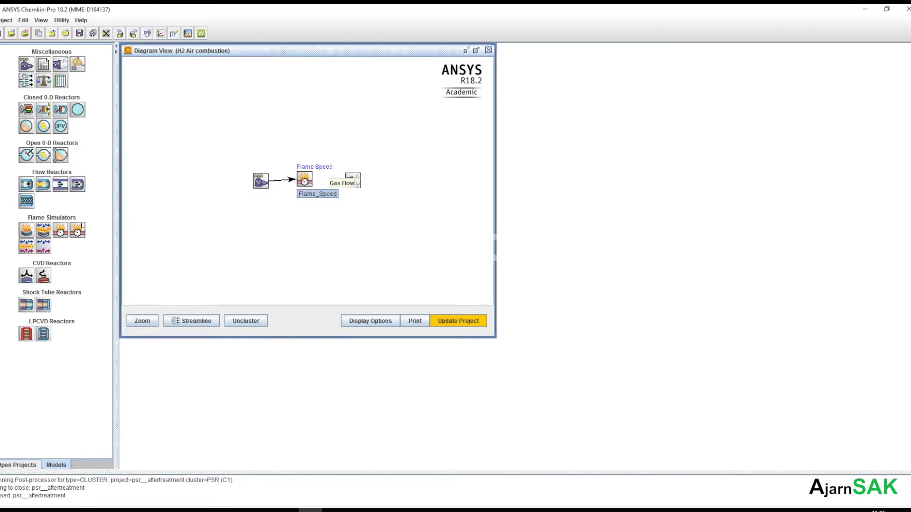
click(308, 180)
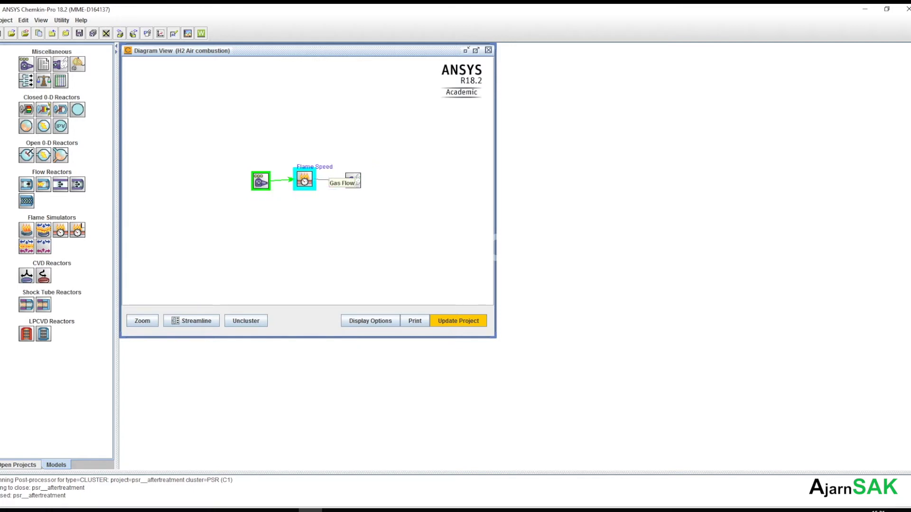
click(352, 181)
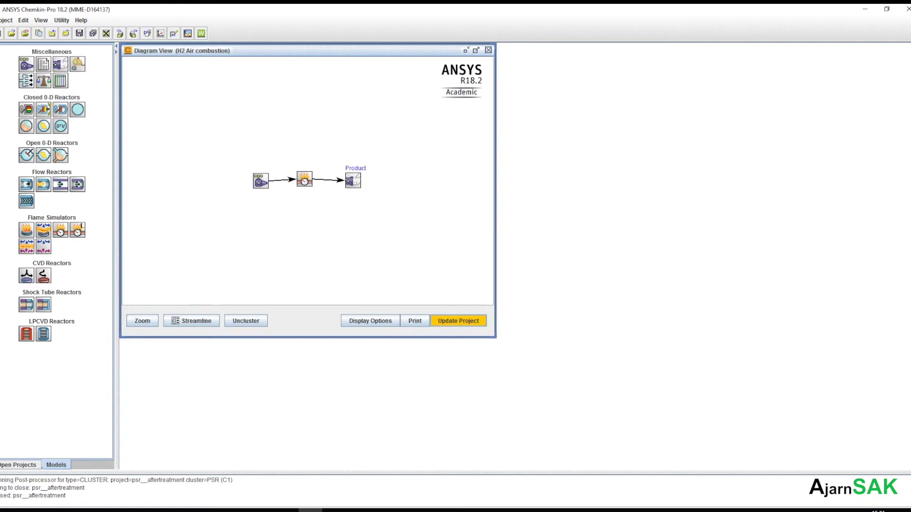
click(459, 321)
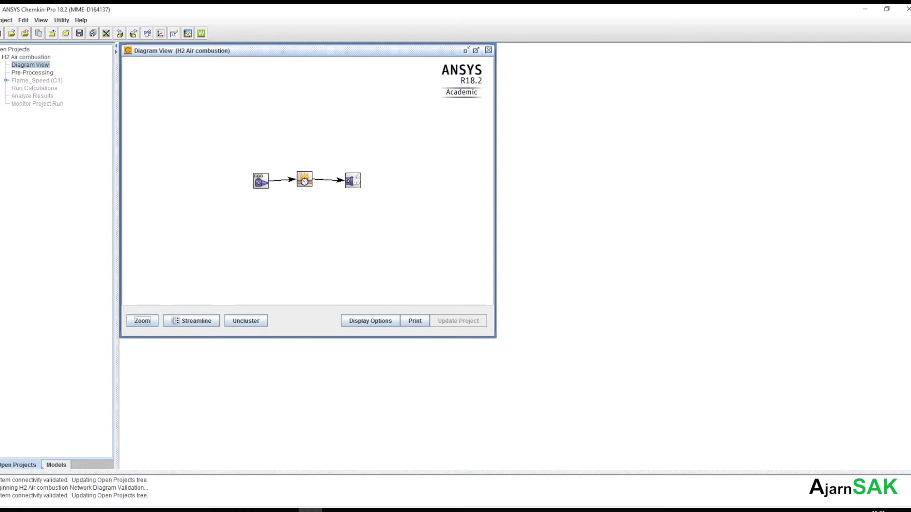
Step: Open the project's pre-processing and set the working directory to the chemkin folder
click(32, 72)
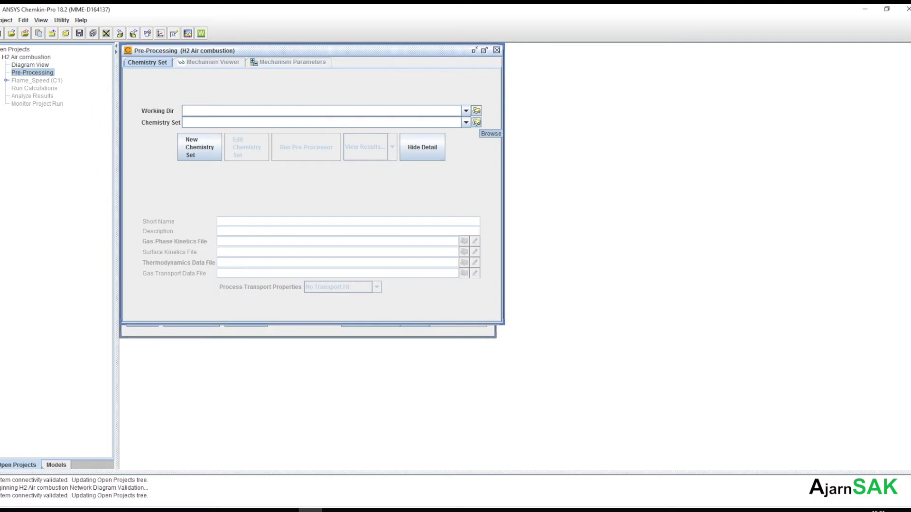
click(477, 111)
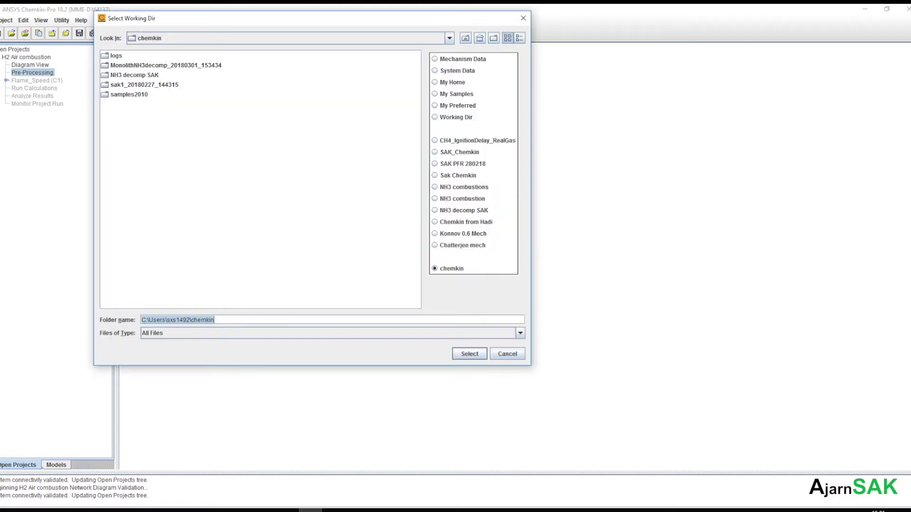
click(483, 352)
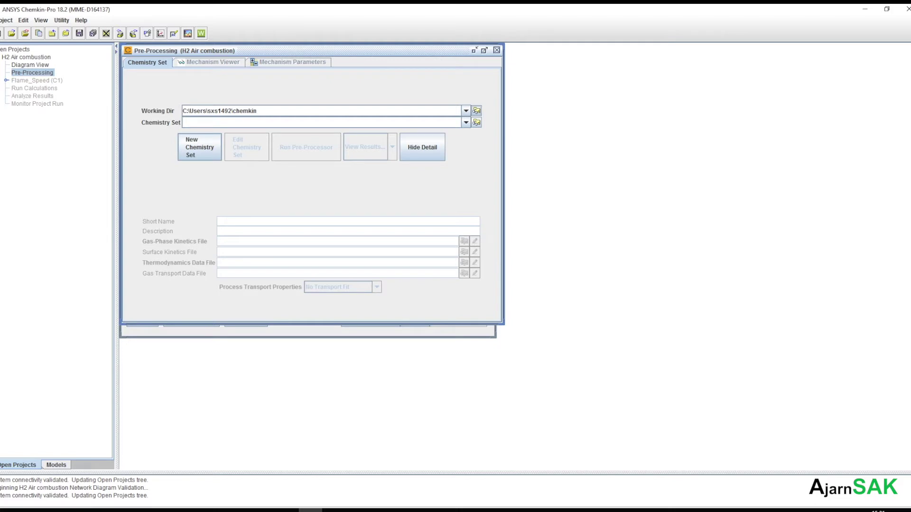
Step: Start a new chemistry set with the short name "Hydrogen combustion"
click(200, 148)
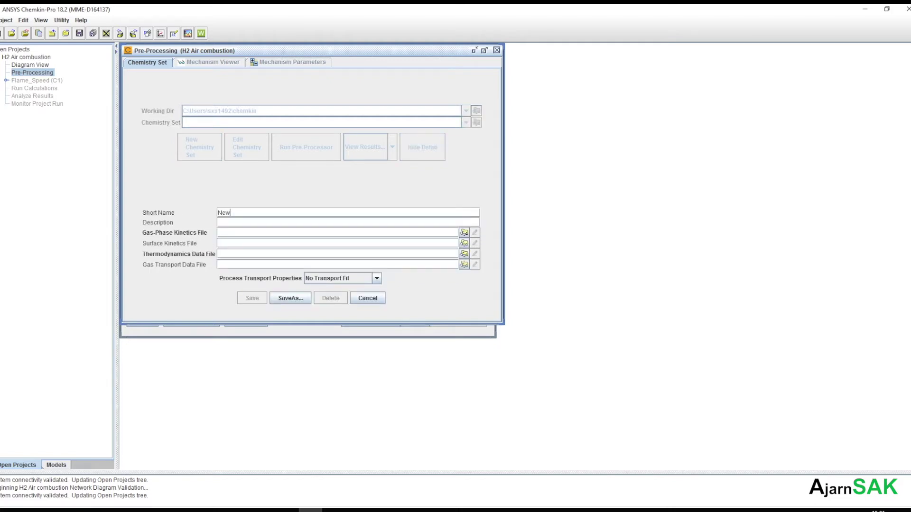
drag(232, 213, 217, 213)
text(Hydrogen combustion)
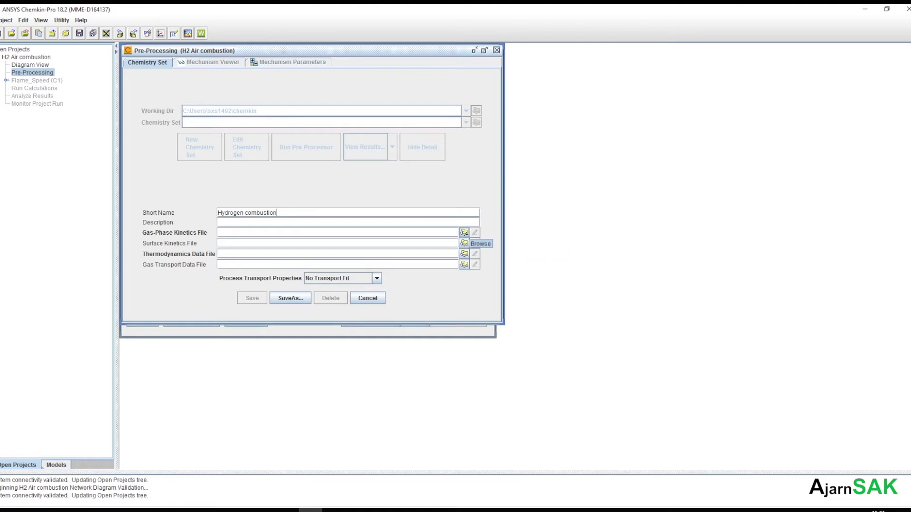
Step: Load ReducedMech.txt.txt as the gas-phase kinetics file, from the Documents subfolder that contains Konnov 0.6 Mech, listing all file types
click(464, 232)
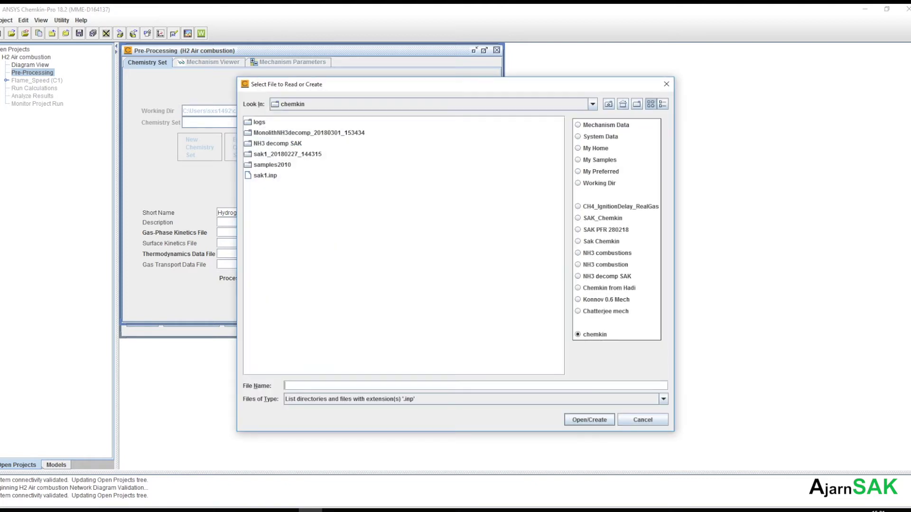
click(593, 104)
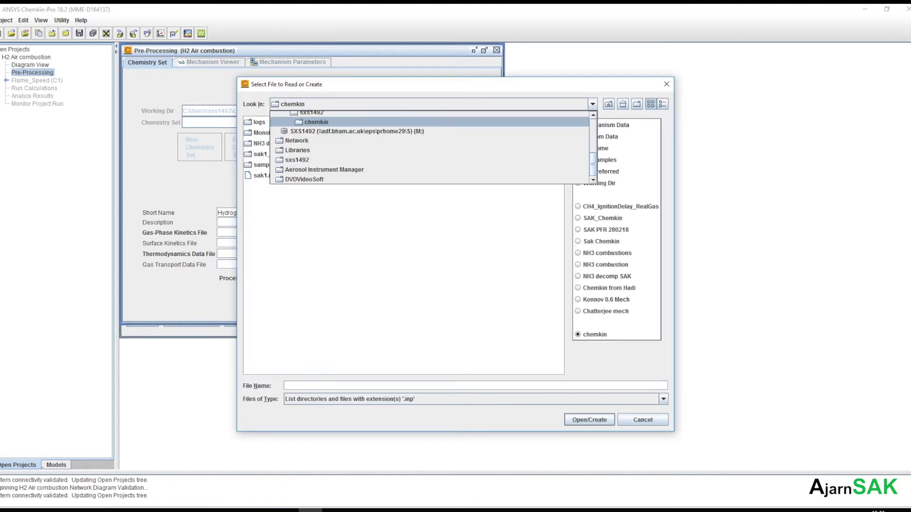
scroll(430, 149, up, 5)
click(306, 154)
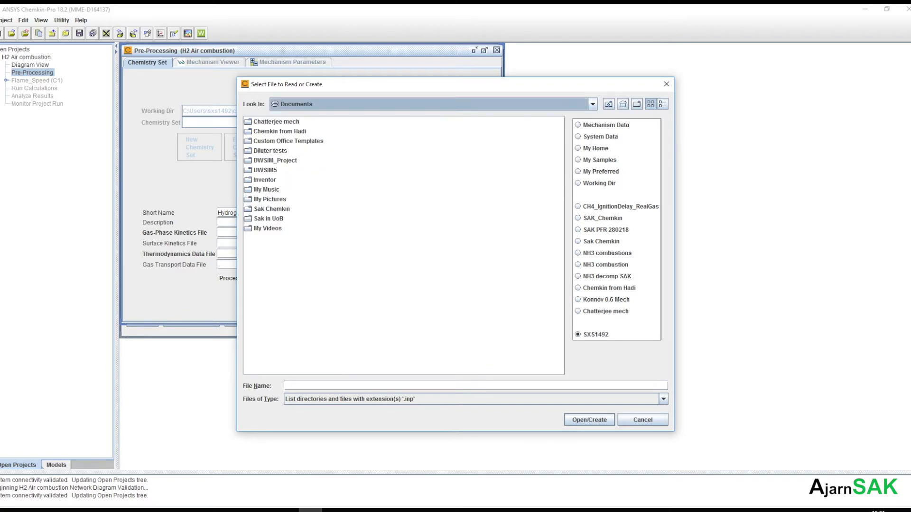
double_click(280, 131)
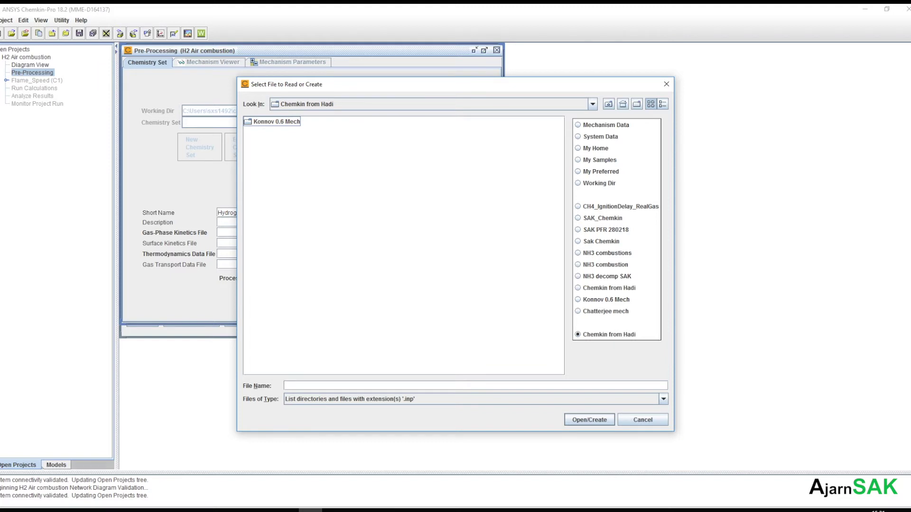
click(664, 399)
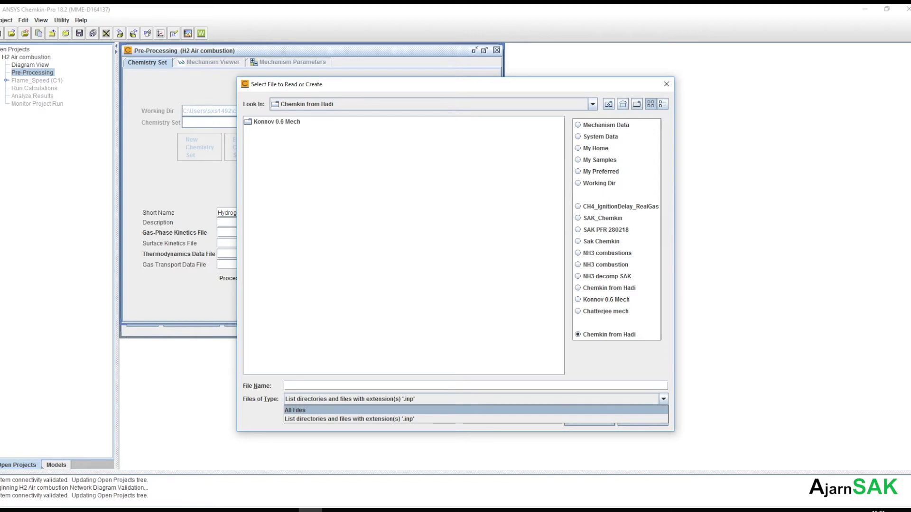
click(476, 411)
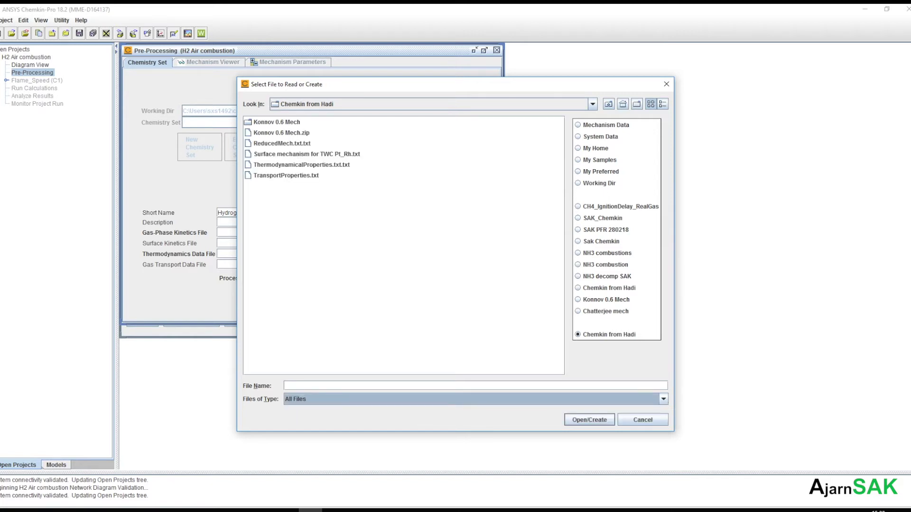
click(282, 144)
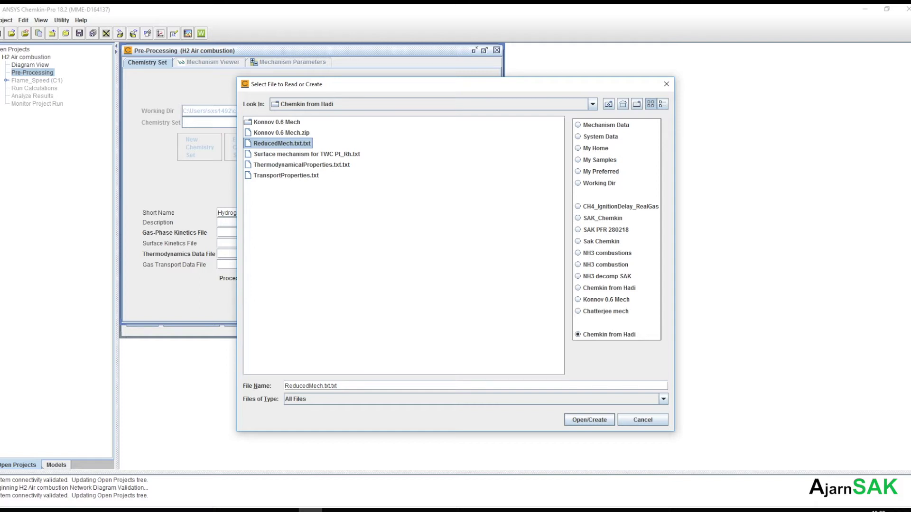
click(281, 143)
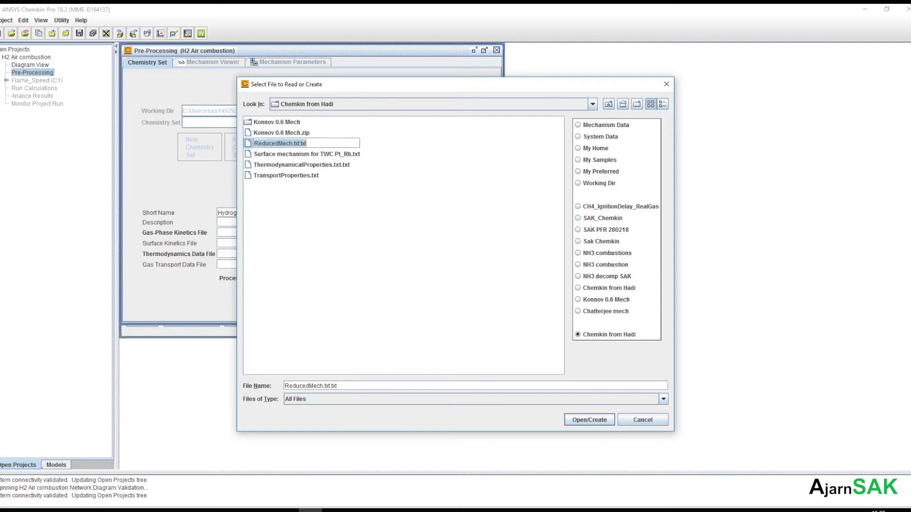
click(589, 420)
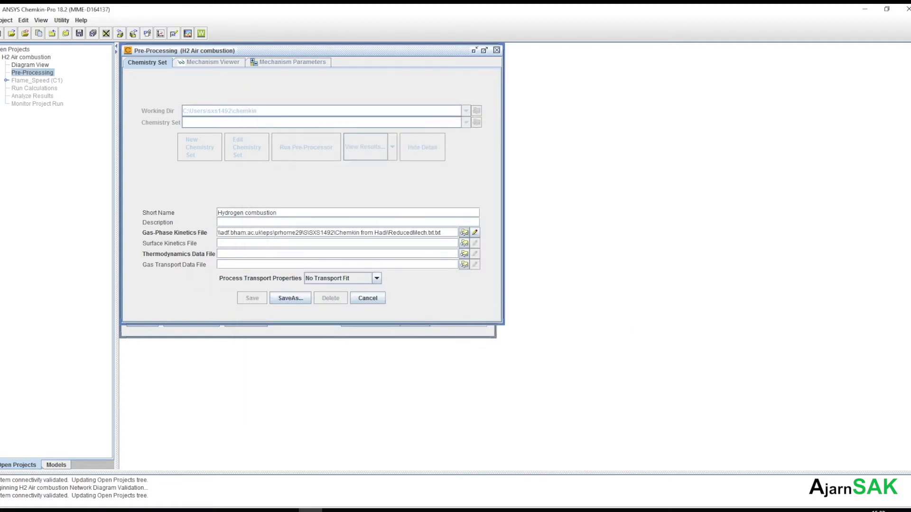
Step: Load ThermodynamicalProperties.txt.txt from the same folder as the thermodynamics data file, listing all file types
click(464, 254)
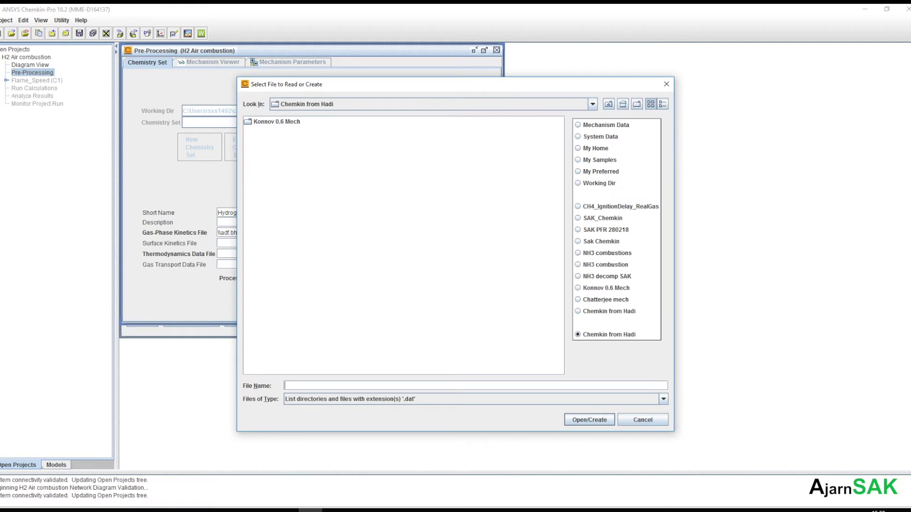
click(475, 399)
click(475, 411)
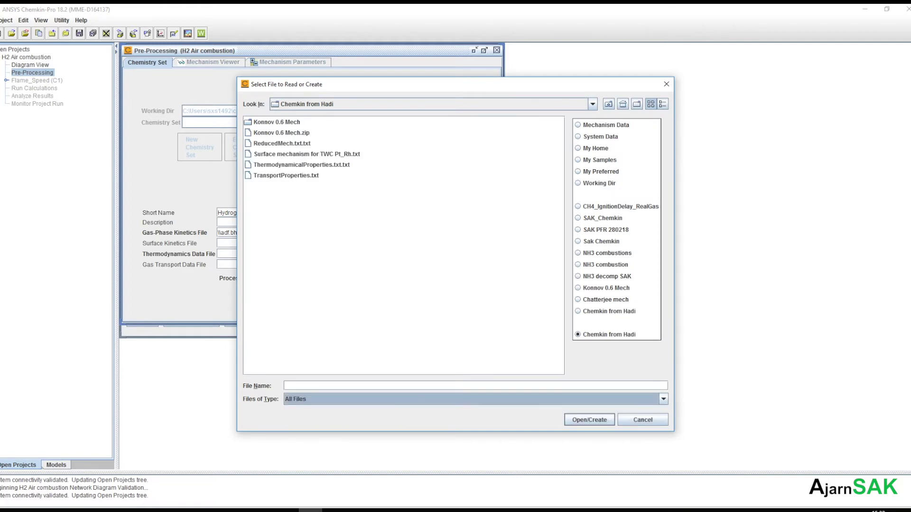
click(302, 165)
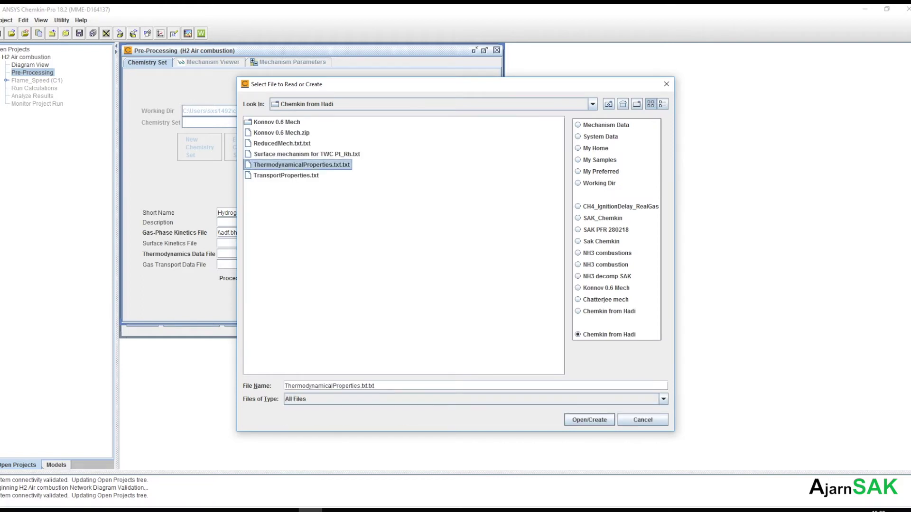
click(589, 420)
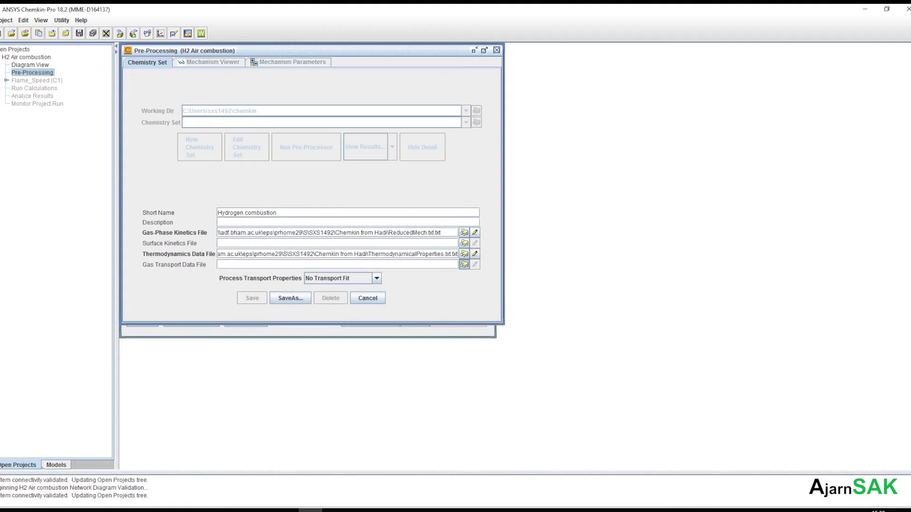
Step: Load TransportProperties.txt from the same folder as the gas transport data file, listing all file types
click(464, 264)
click(663, 399)
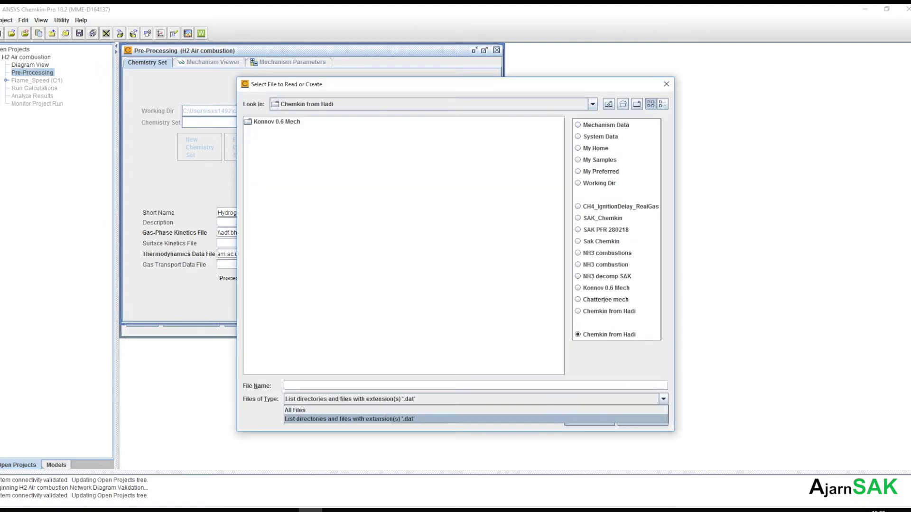
click(636, 410)
click(286, 176)
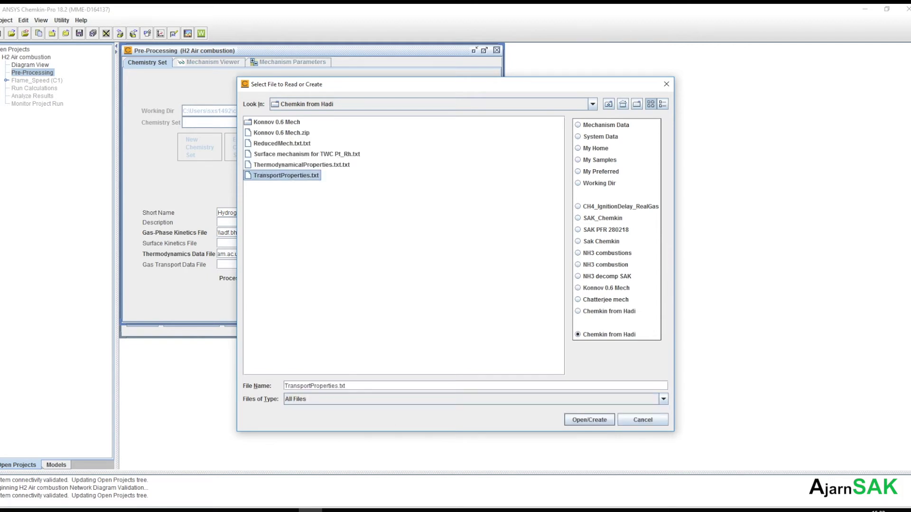
click(589, 420)
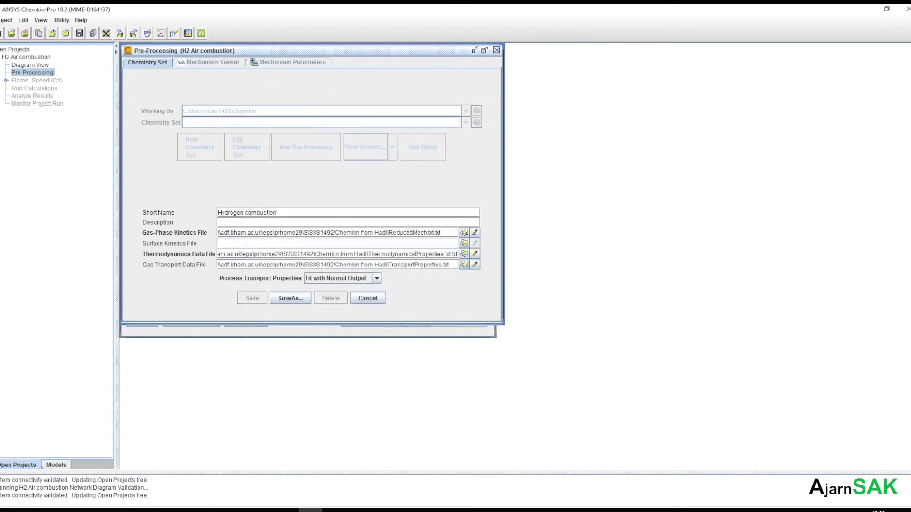
Step: Save the chemistry set as Hydrogen combustion.cks in the chemkin folder and run the pre-processor on it
click(290, 298)
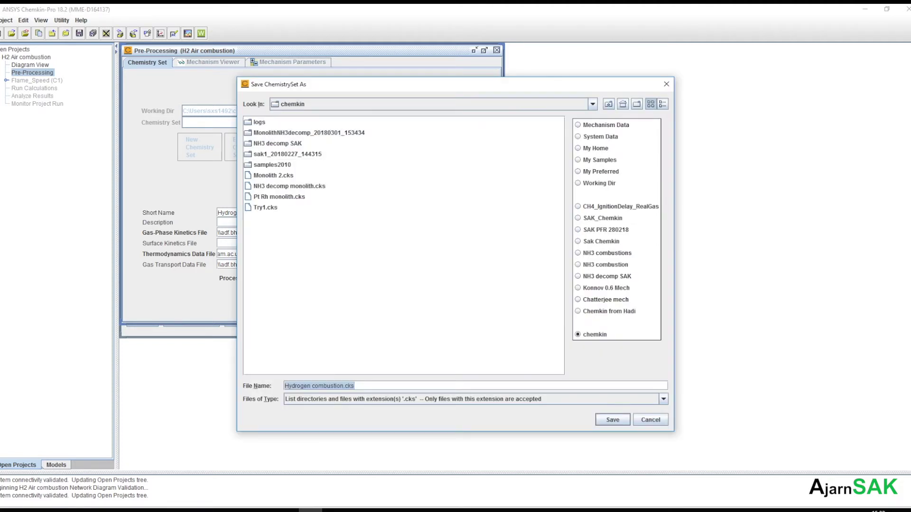
key(Return)
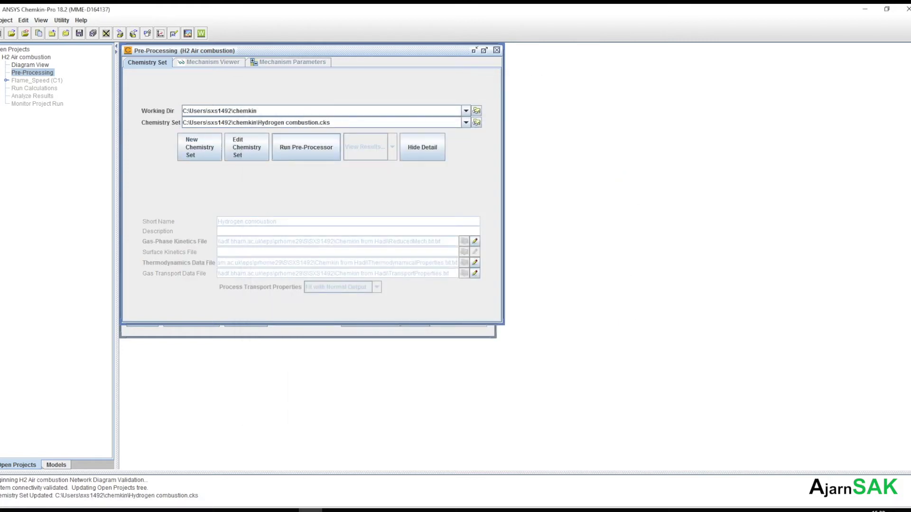
click(306, 147)
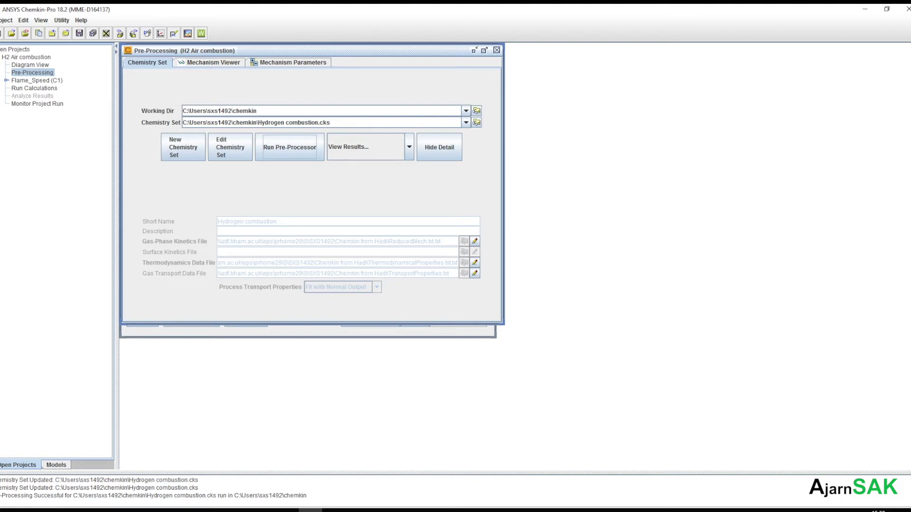
Step: Examine the pre-processed mechanism's thermodynamic data, transport data and gas-phase reactions
click(217, 64)
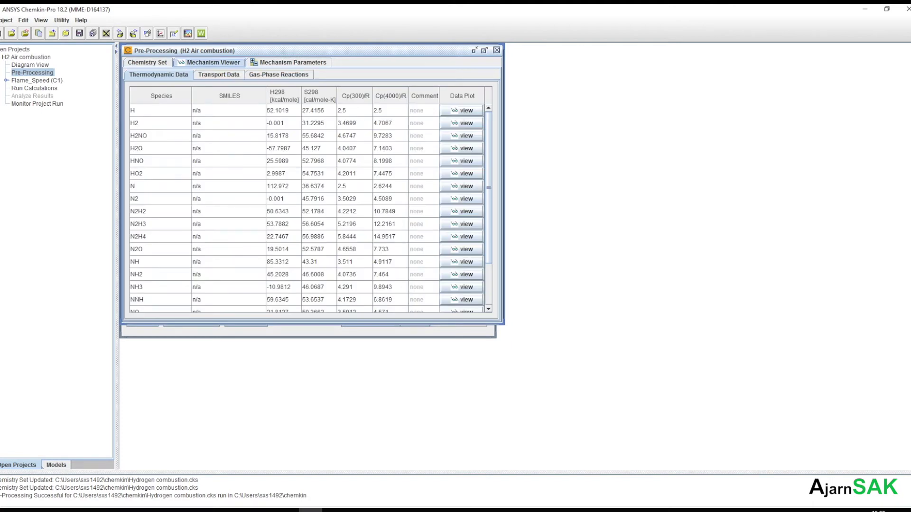
scroll(308, 208, down, 3)
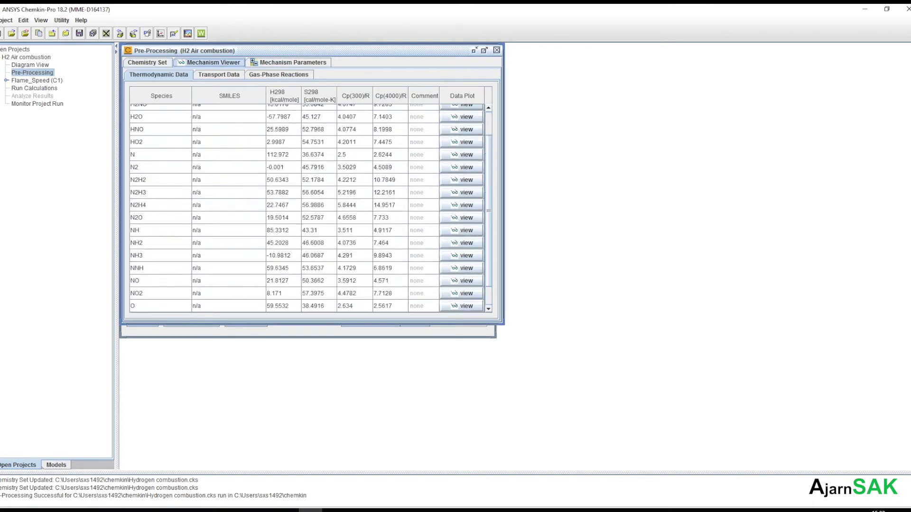
scroll(309, 209, up, 3)
click(218, 75)
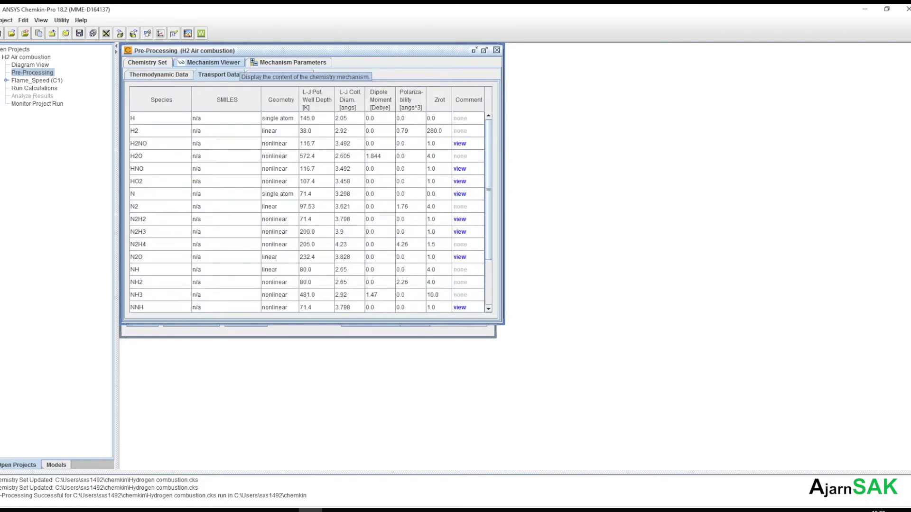
click(290, 62)
click(213, 62)
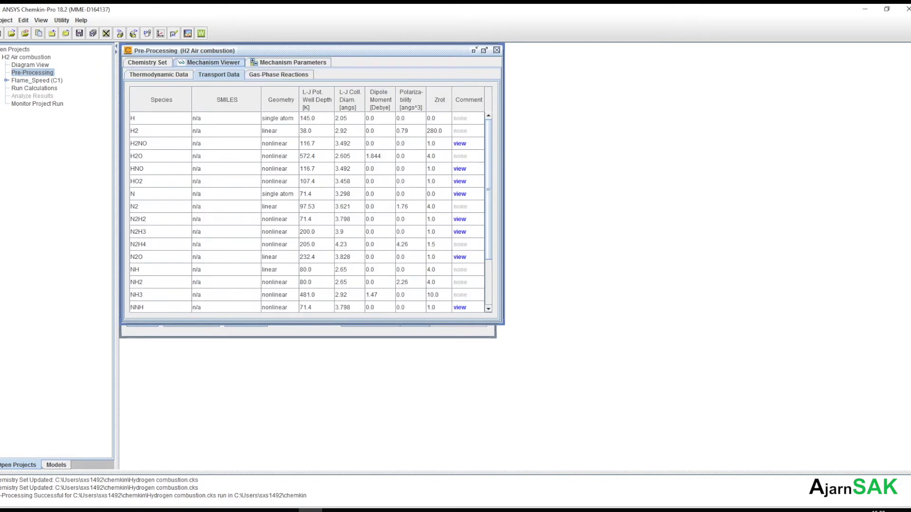
scroll(306, 212, down, 3)
scroll(306, 212, up, 1)
scroll(307, 212, up, 1)
click(279, 75)
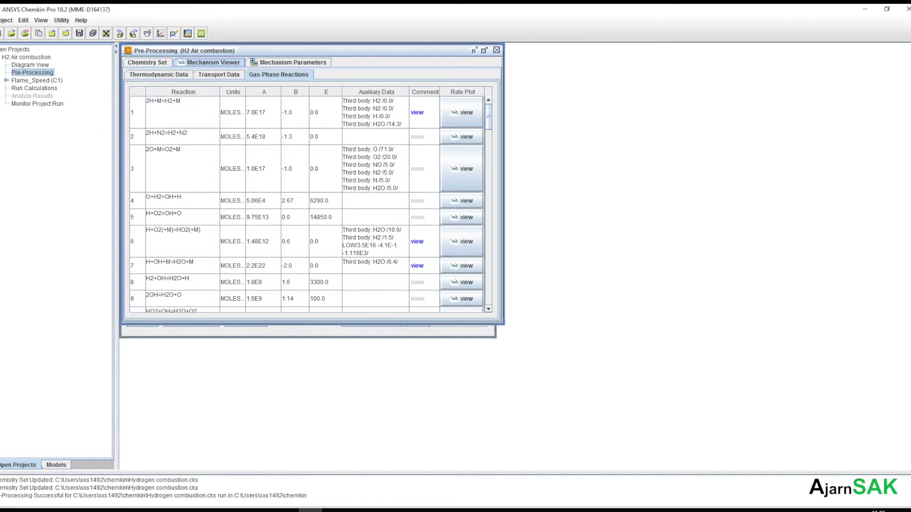
Step: Set the unburnt gas temperature of the C1_ Flame Speed reactor to 300 °C and its pressure to 1 atm
click(6, 80)
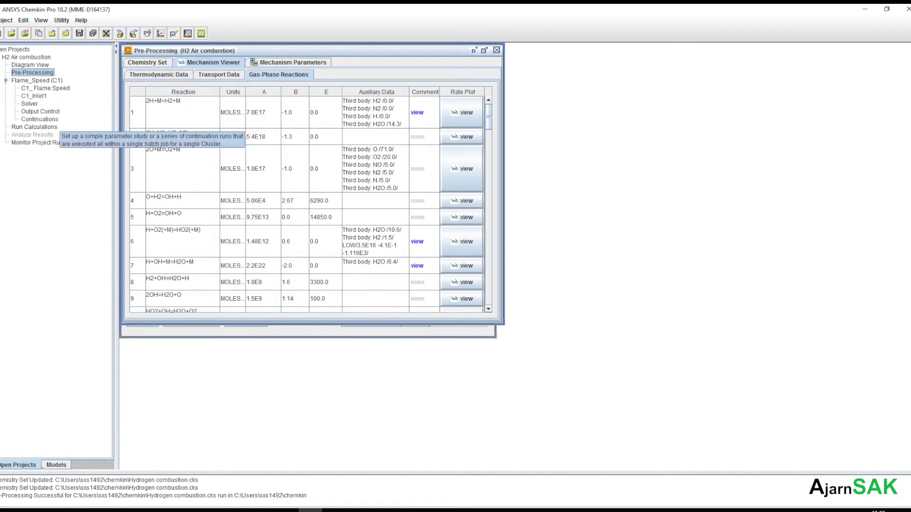
double_click(45, 88)
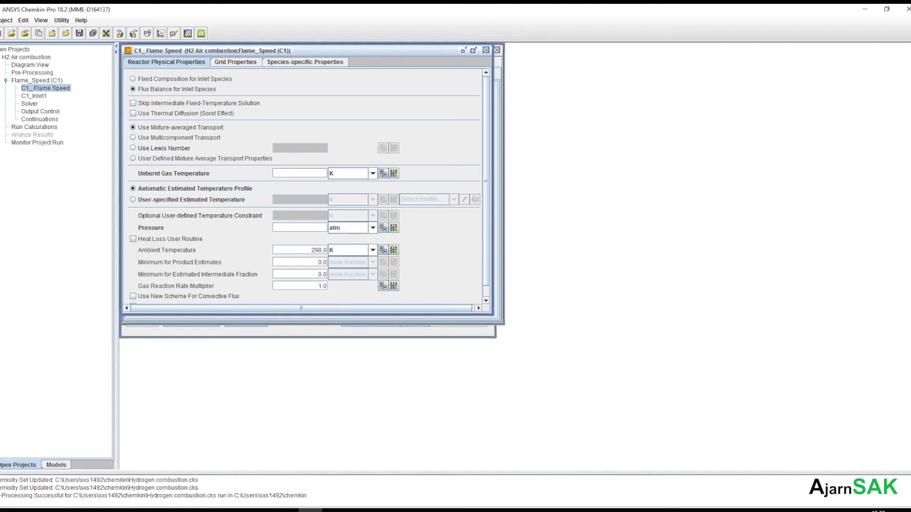
click(373, 174)
click(351, 193)
click(300, 174)
text(300)
scroll(304, 187, down, 1)
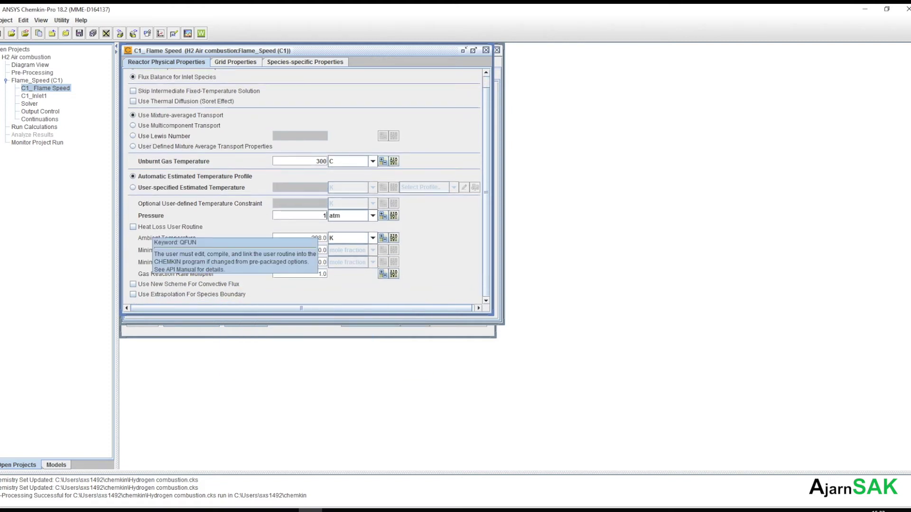
Step: Set the reactor's maximum number of grid points to 1000 and the ending axial position to 10 cm, and check the initial grid settings
click(235, 63)
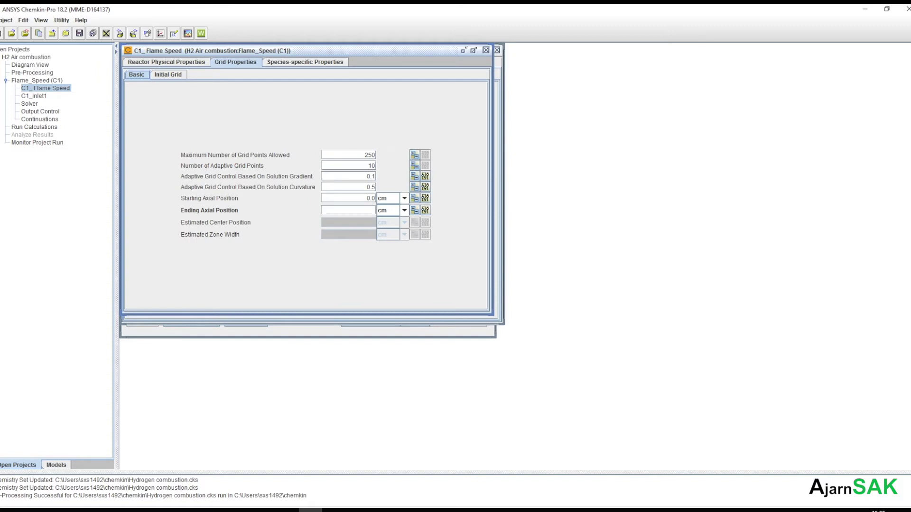
drag(364, 155, 378, 155)
text(1000)
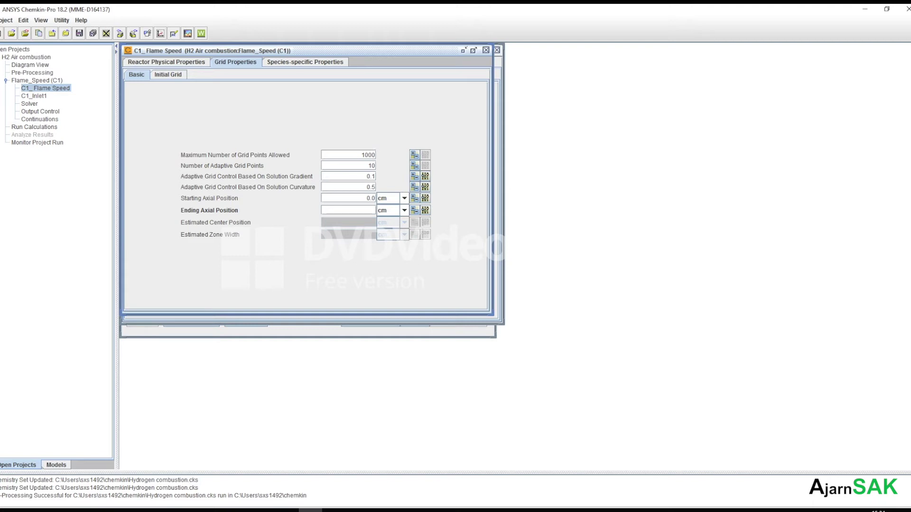
drag(366, 198, 376, 199)
click(365, 210)
text(10)
double_click(370, 198)
click(305, 62)
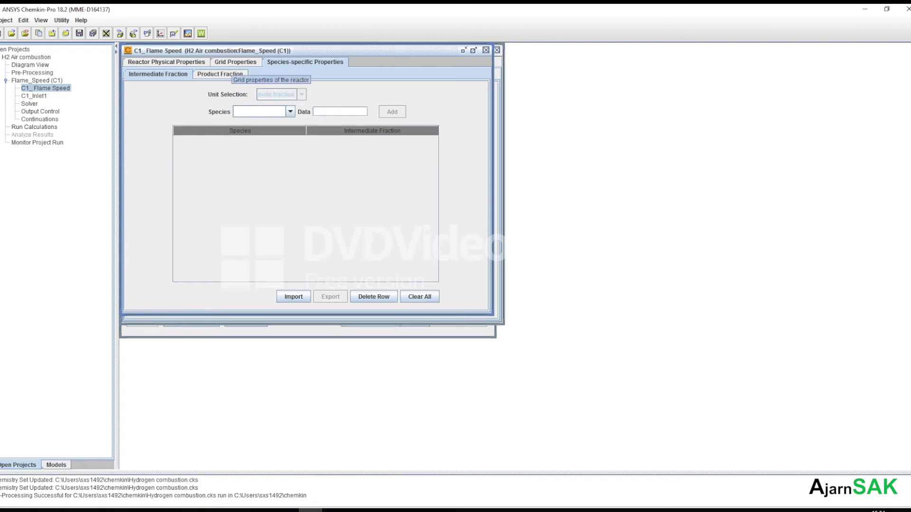
click(233, 63)
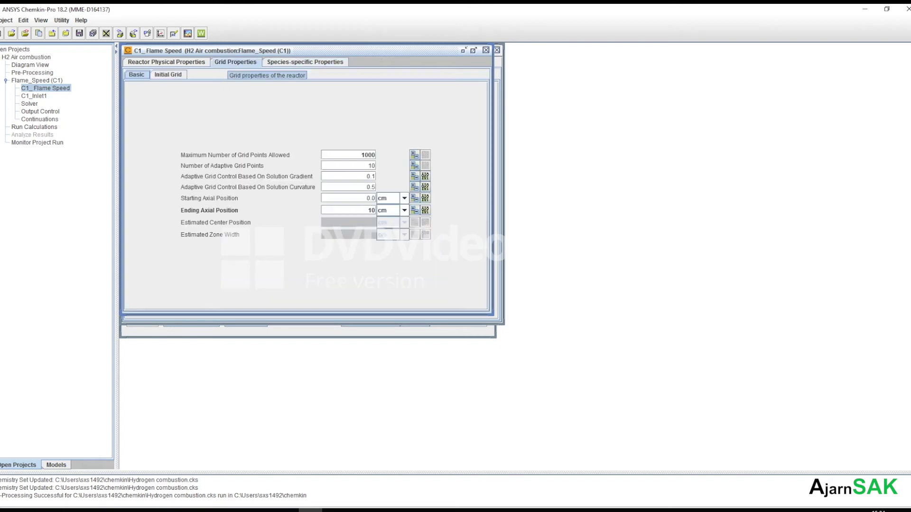
click(168, 75)
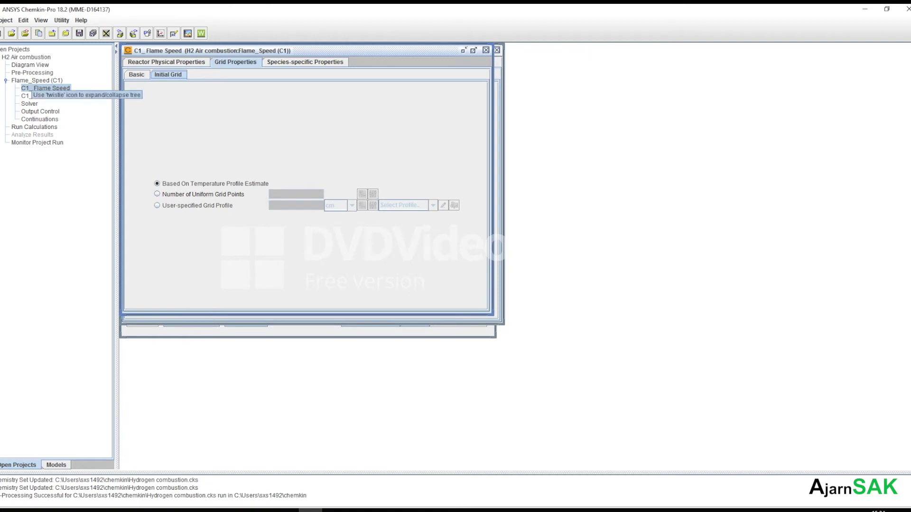
Step: Open the C1_Inlet1 stream properties and specify an inlet velocity of 40 cm/sec
double_click(27, 97)
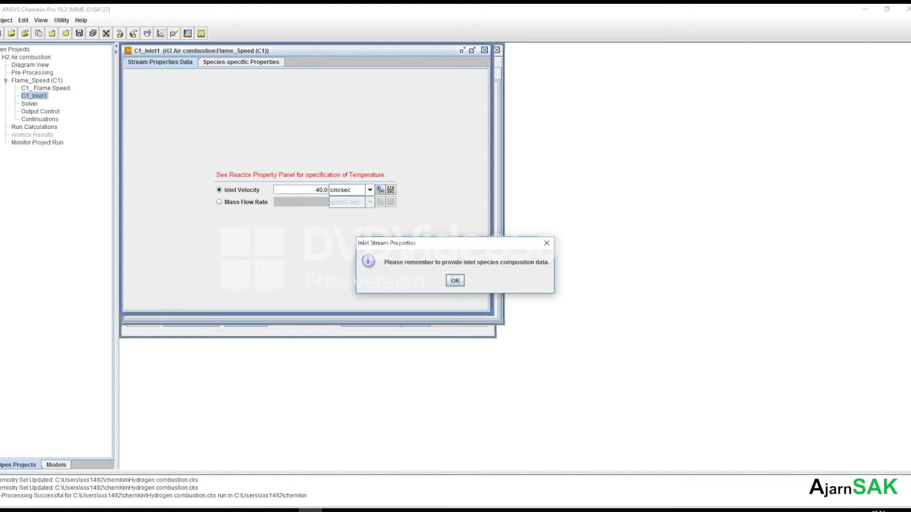
key(Return)
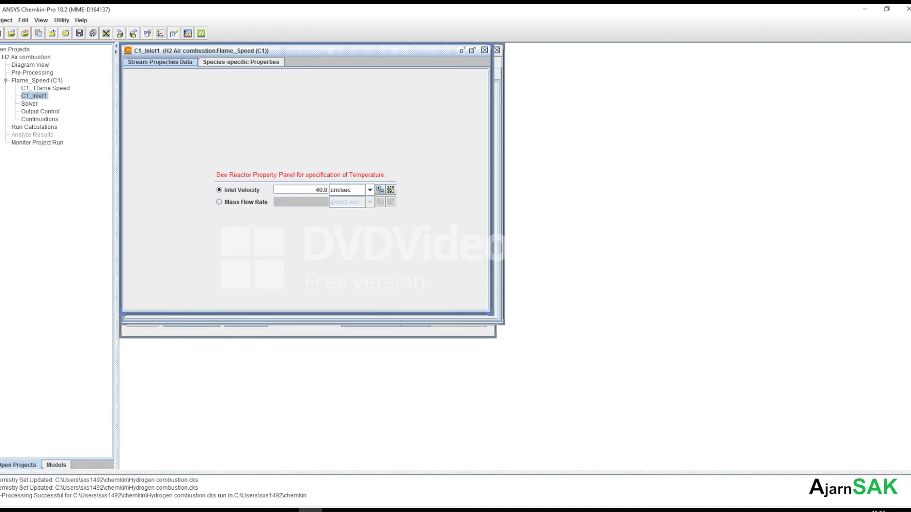
click(220, 202)
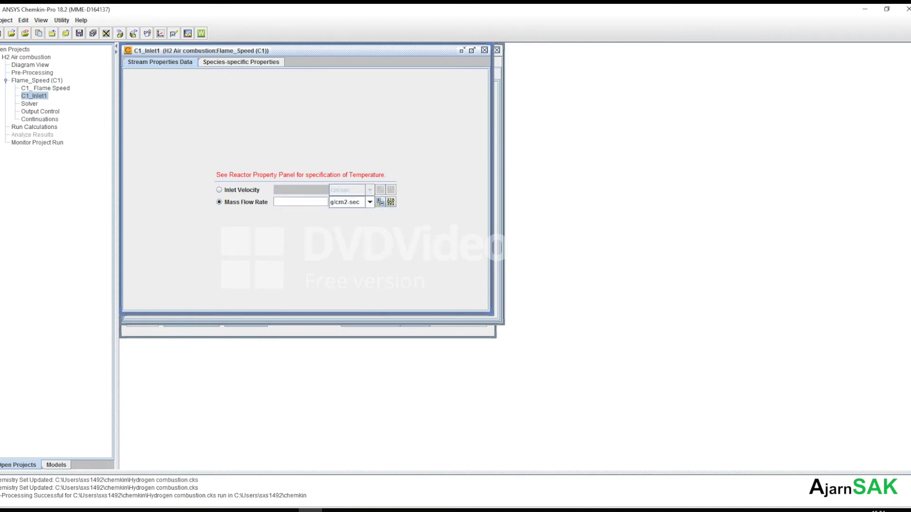
click(222, 189)
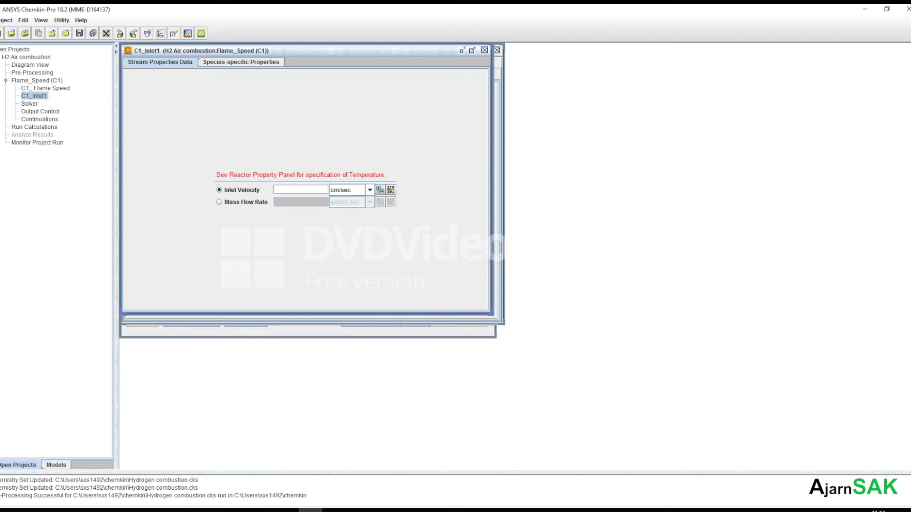
text(40)
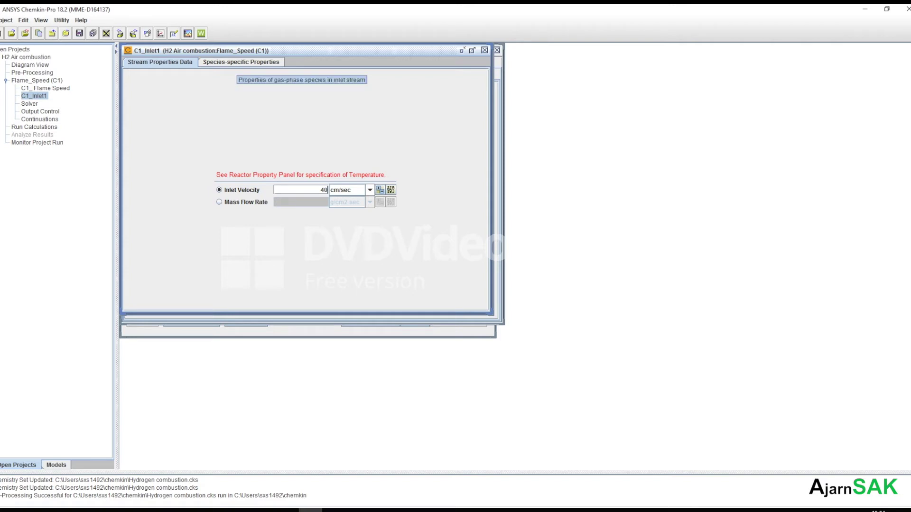
Step: Define the inlet composition by equivalence ratio and set the ratio to 1.0
click(241, 62)
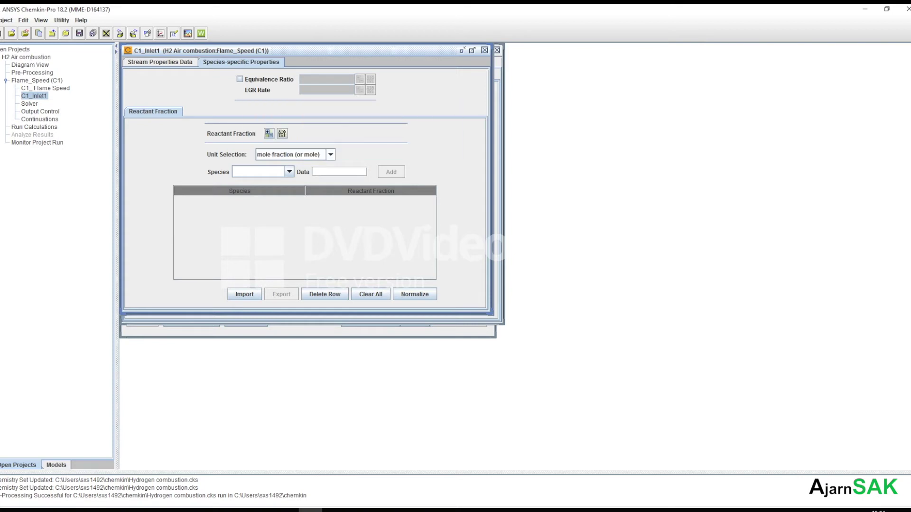
click(240, 79)
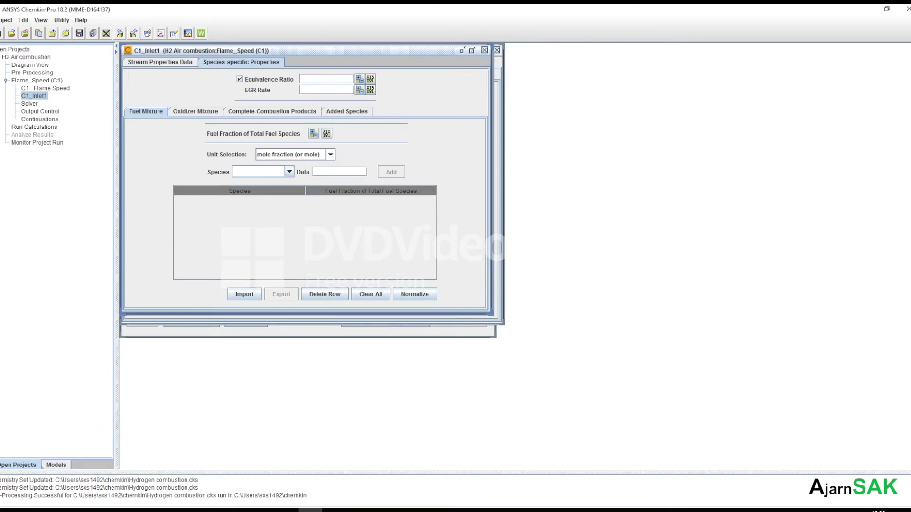
text(1.0)
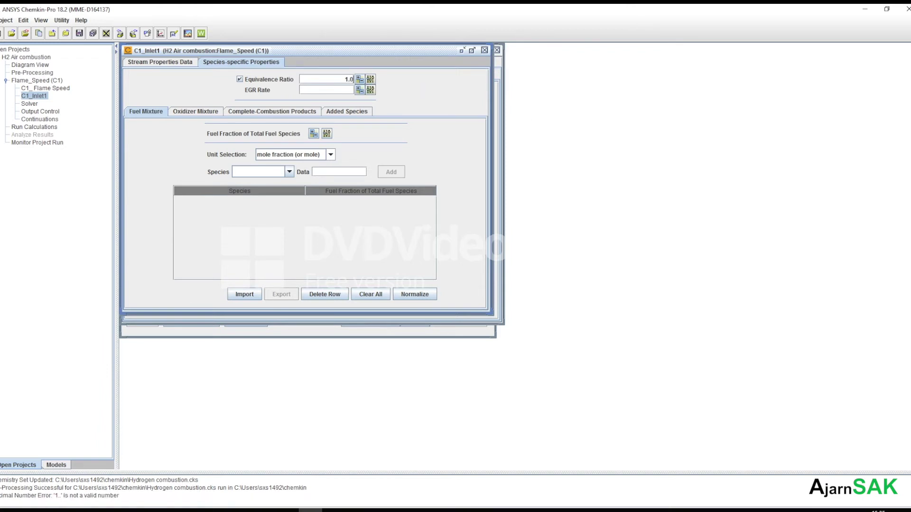
Step: Add H2 with a value of 100 as the only fuel mixture species and normalize the fuel fractions
click(289, 172)
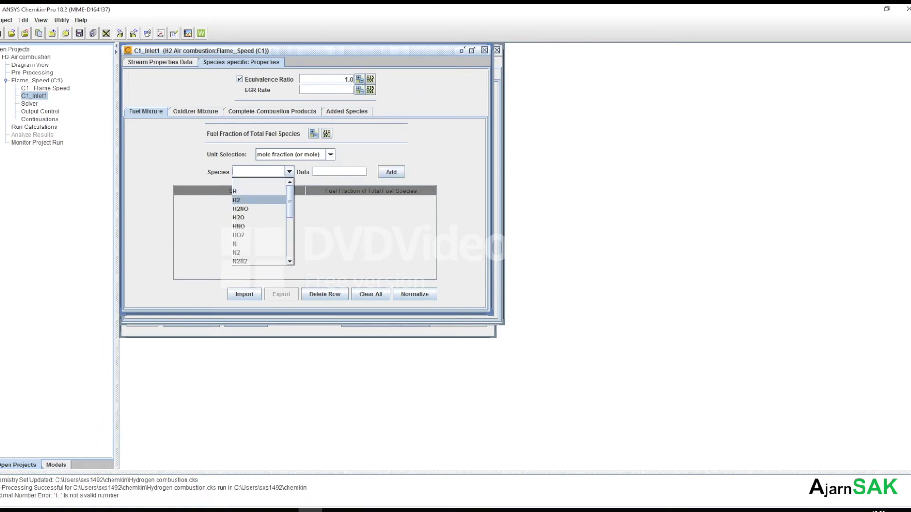
click(274, 200)
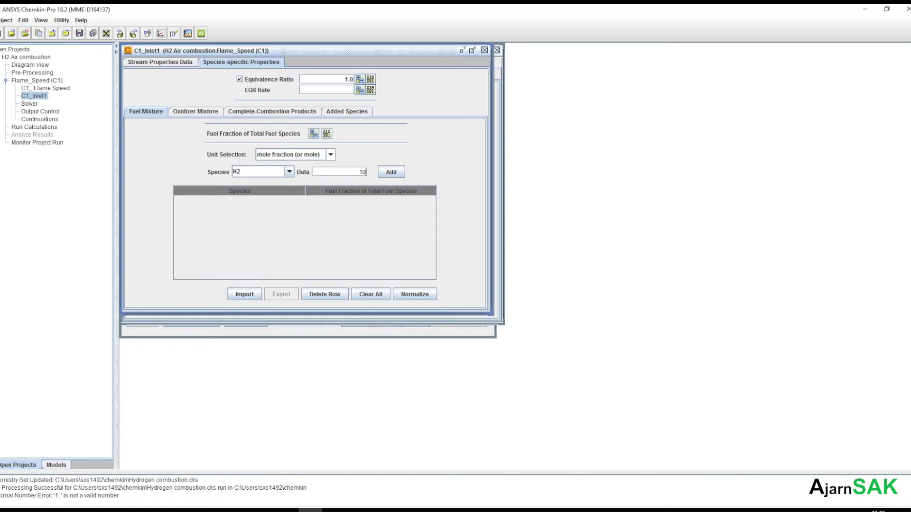
click(391, 172)
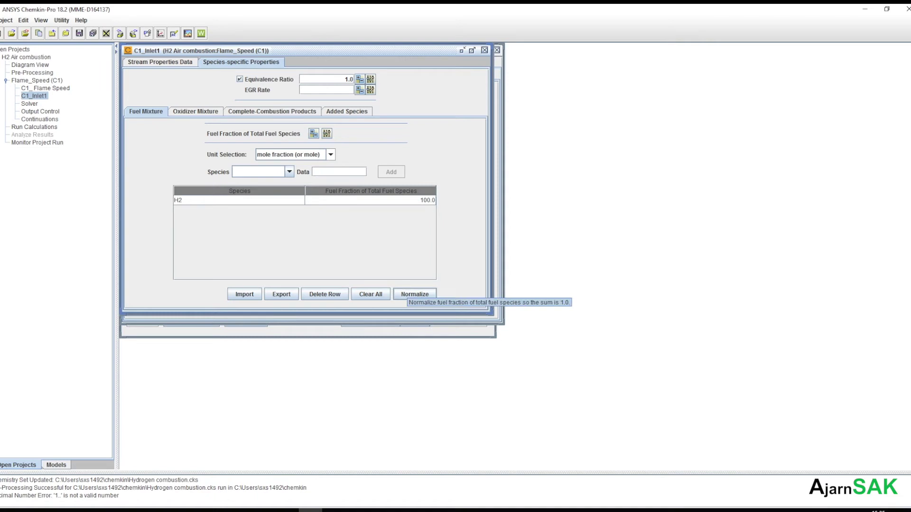
click(415, 294)
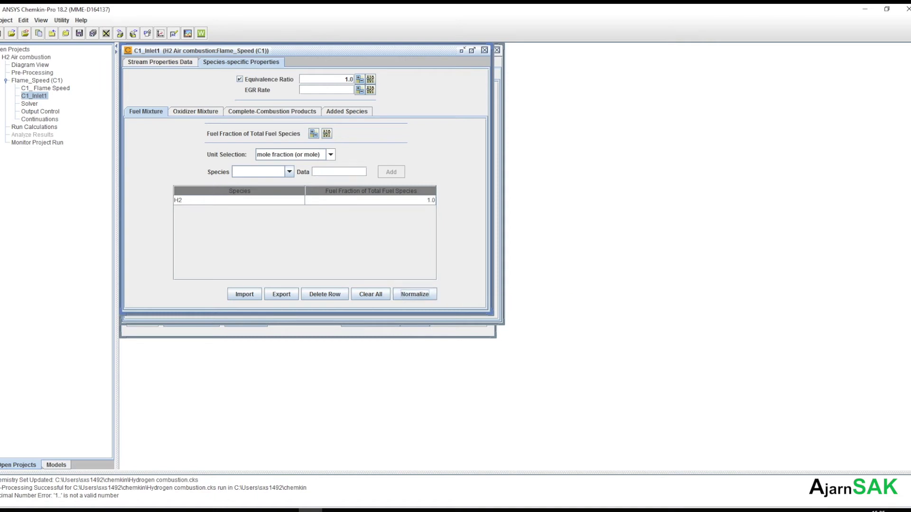
Step: Add N2 with a value of 79 to the inlet's oxidizer mixture
click(195, 111)
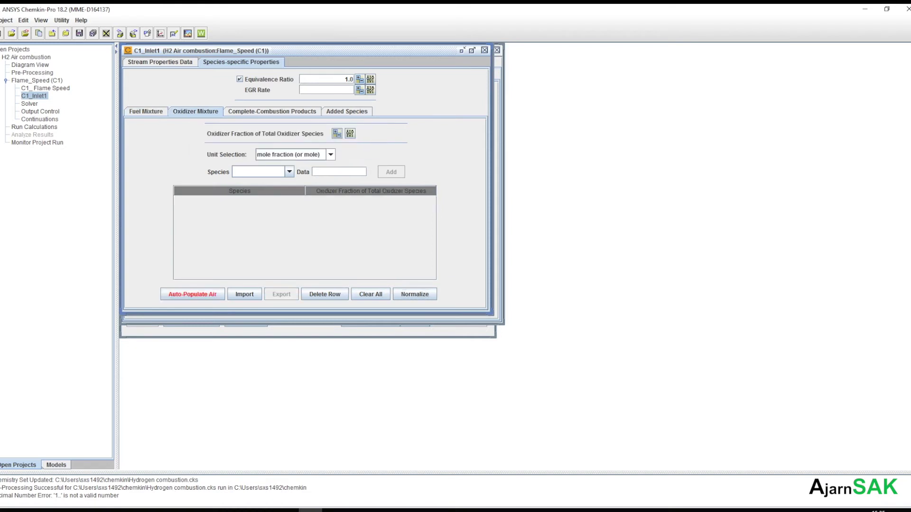
click(289, 172)
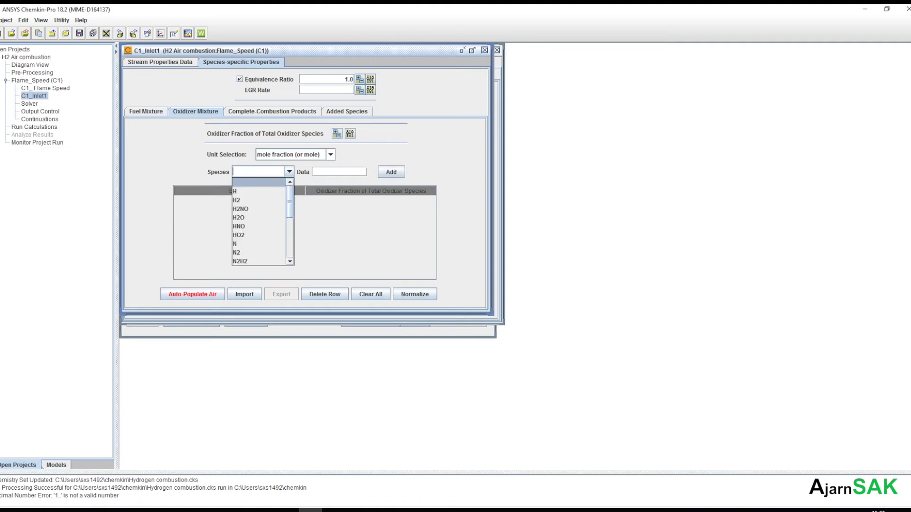
scroll(259, 223, down, 1)
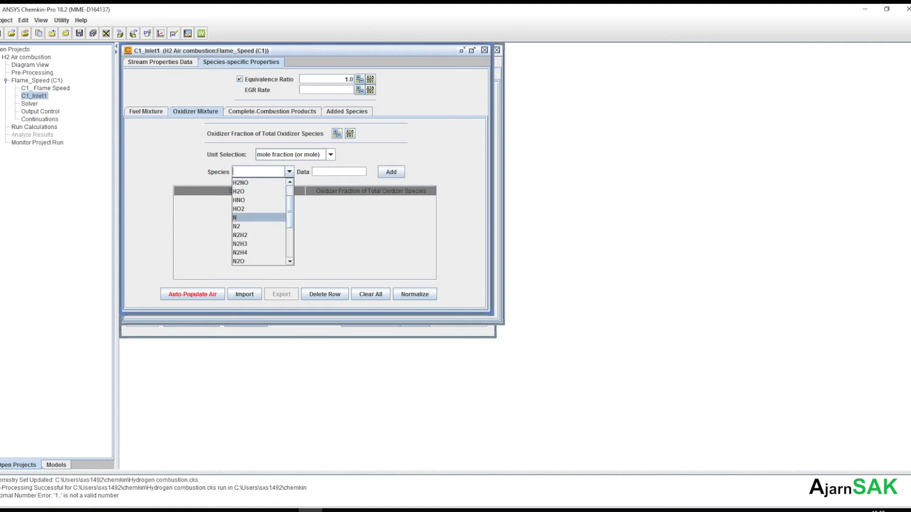
click(258, 226)
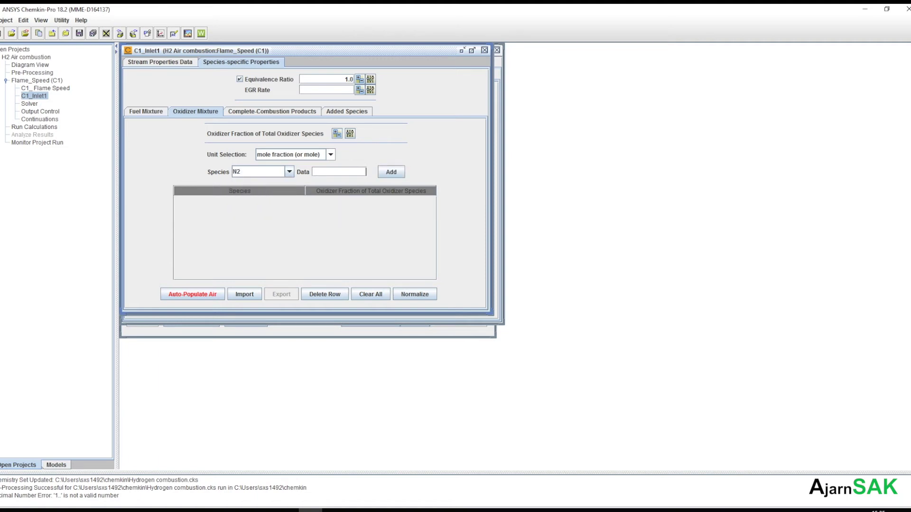
text(79)
click(391, 172)
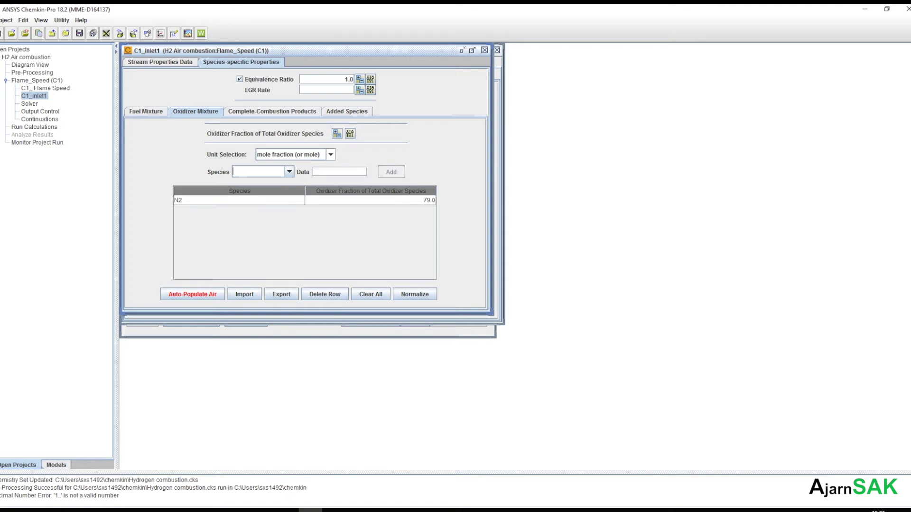
Step: Add O2 with a value of 21 to the oxidizer mixture and normalize the oxidizer fractions
click(289, 171)
scroll(259, 217, down, 4)
click(259, 253)
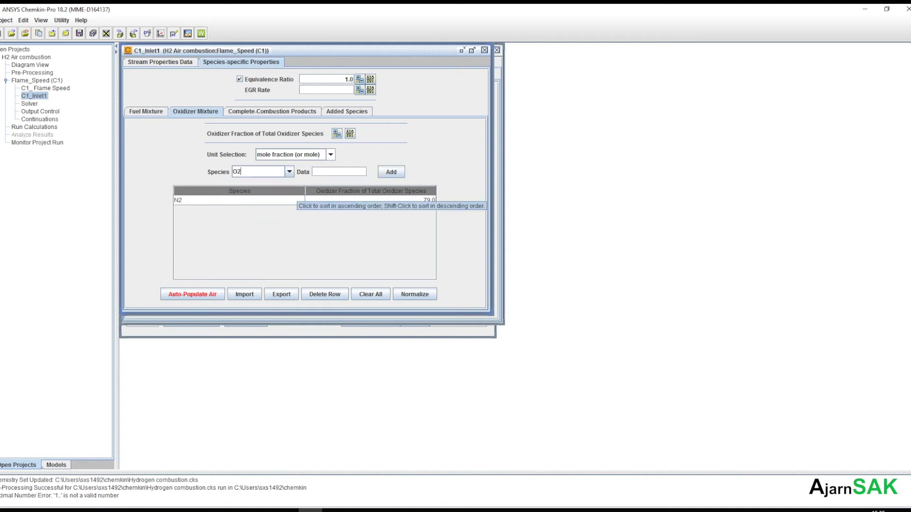
click(365, 172)
text(2)
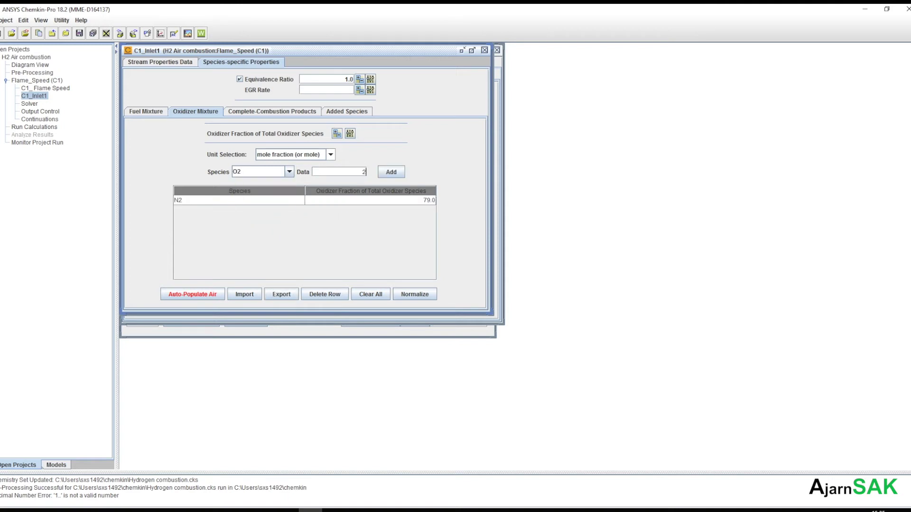
text(1)
click(391, 172)
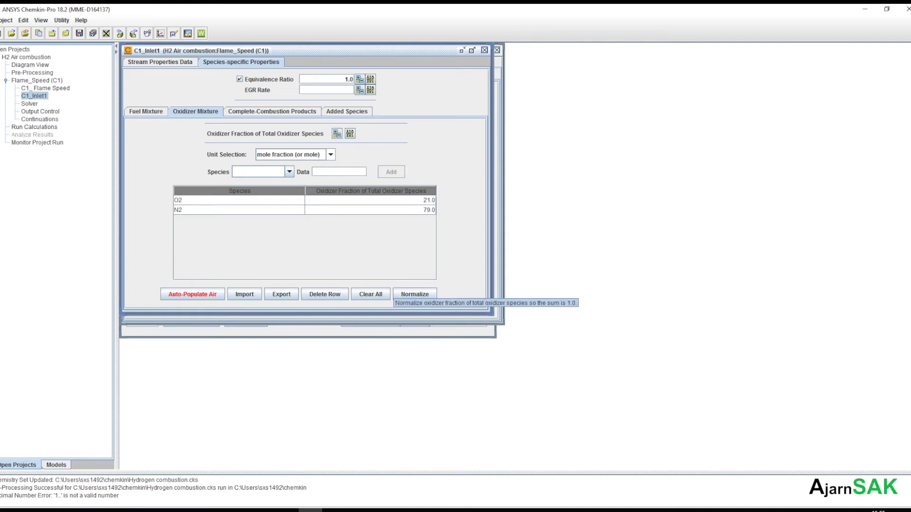
click(415, 295)
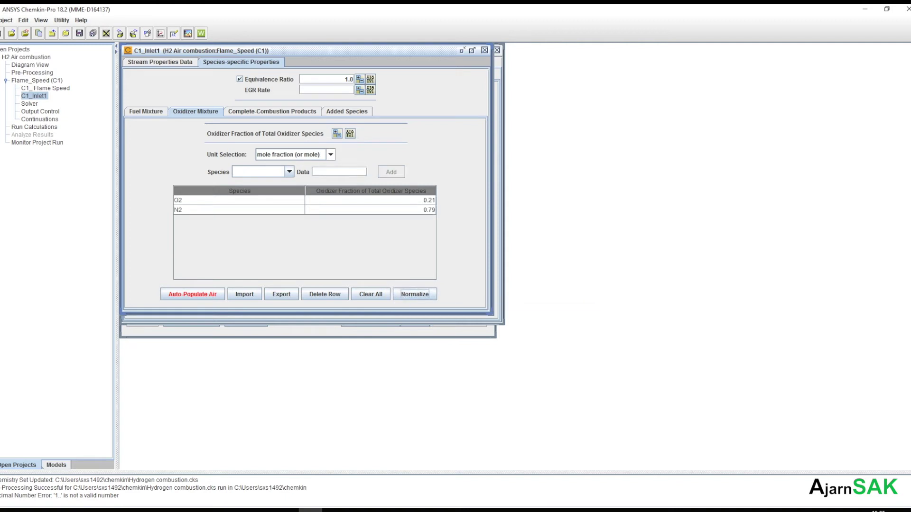
Step: Add H2O to the inlet's complete-combustion products
click(271, 111)
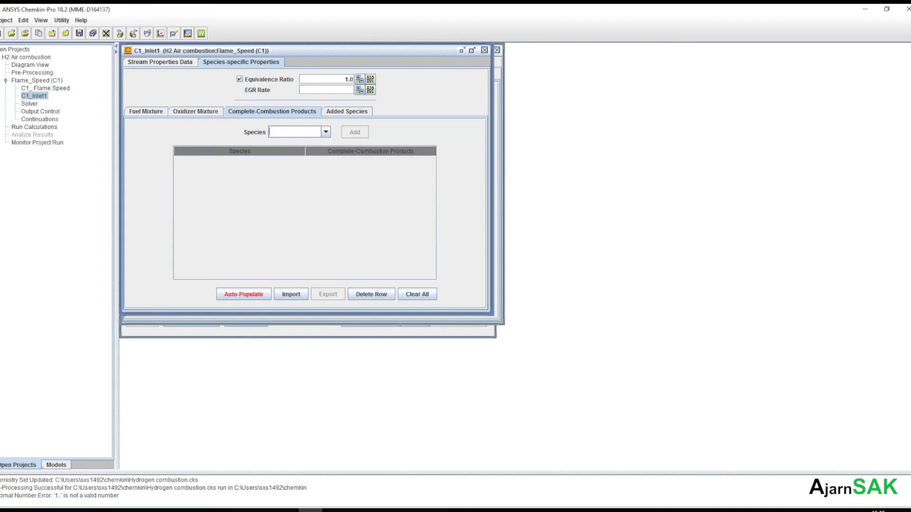
click(325, 132)
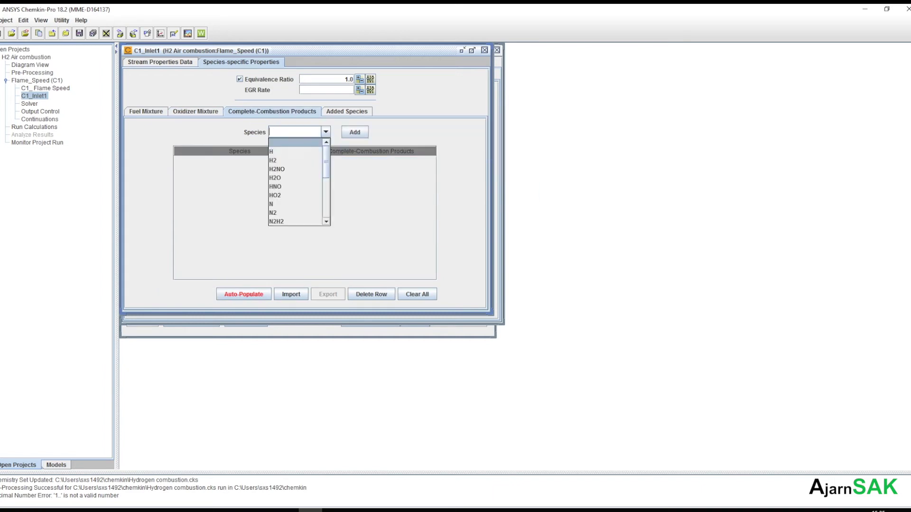
click(294, 178)
click(355, 132)
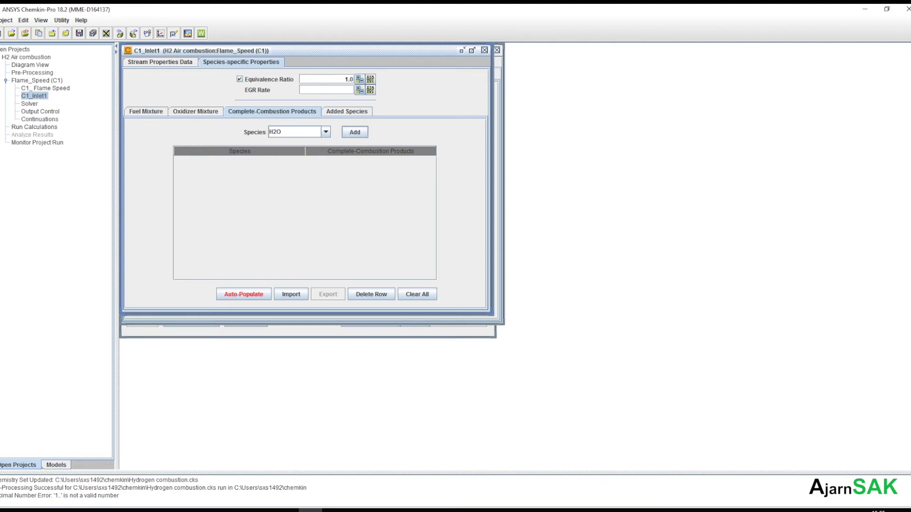
Step: Add N2 as another complete-combustion product species of the inlet
click(326, 132)
key(Down)
key(Down)
key(Down)
key(Down)
key(Down)
key(Down)
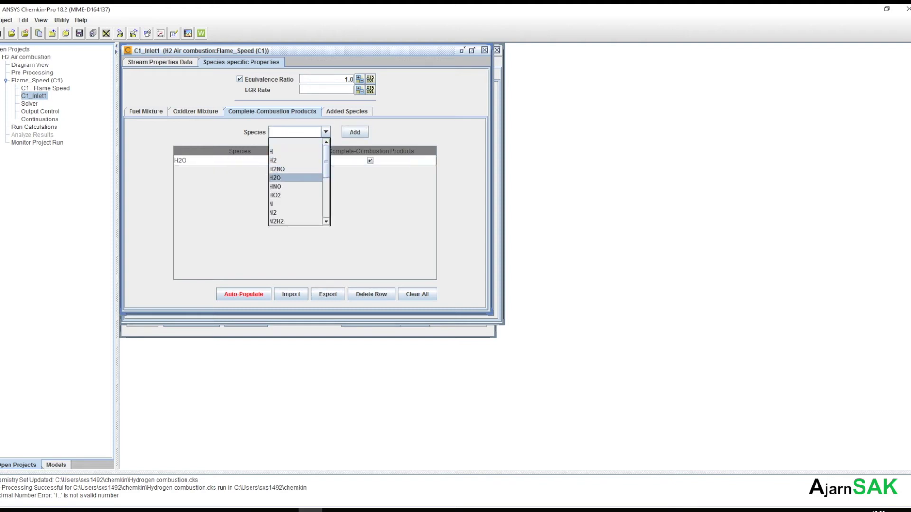
key(Return)
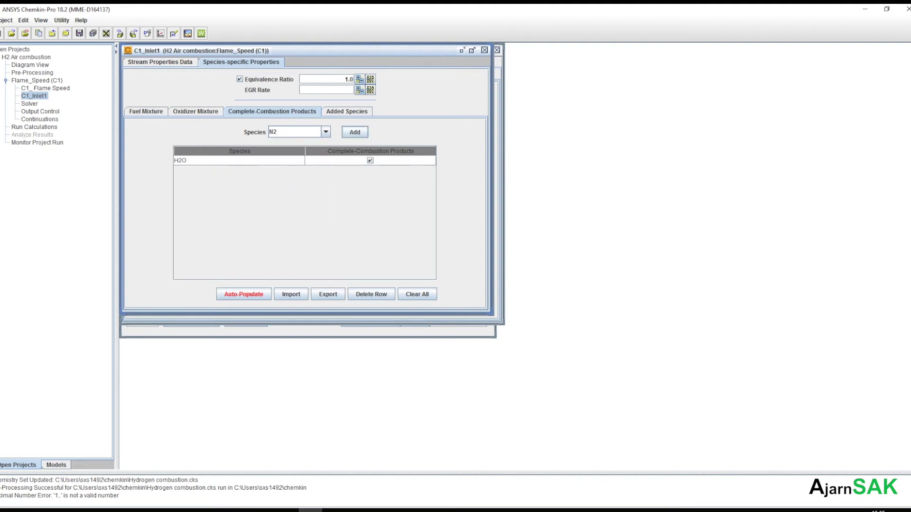
click(355, 132)
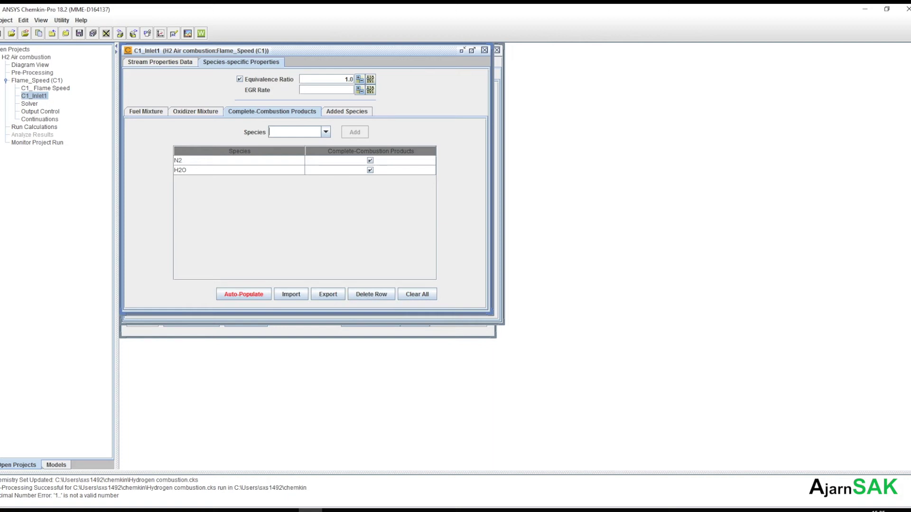
Step: Review the inlet's added species settings and the basic and advanced solver settings
click(355, 113)
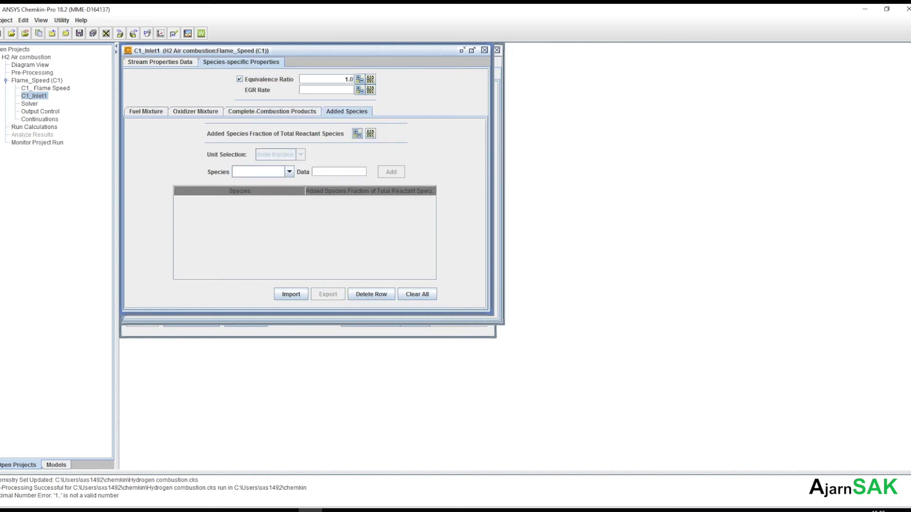
click(272, 112)
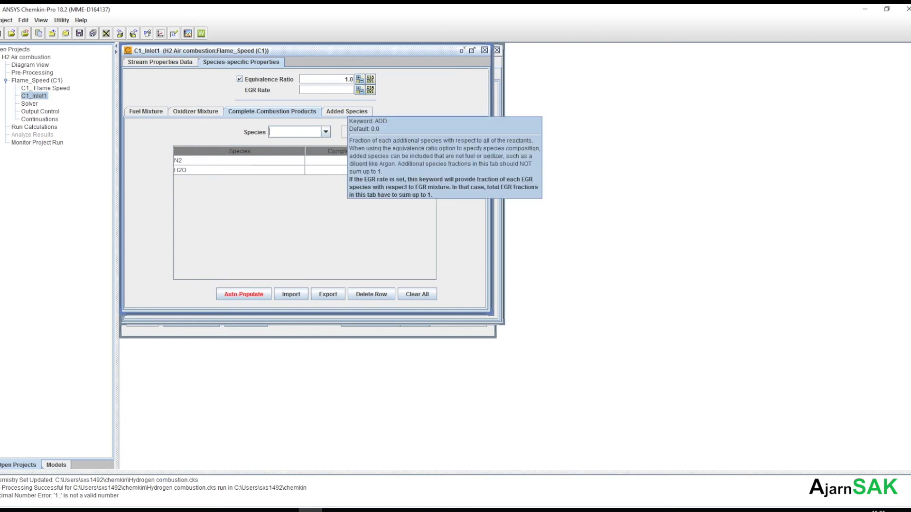
double_click(30, 104)
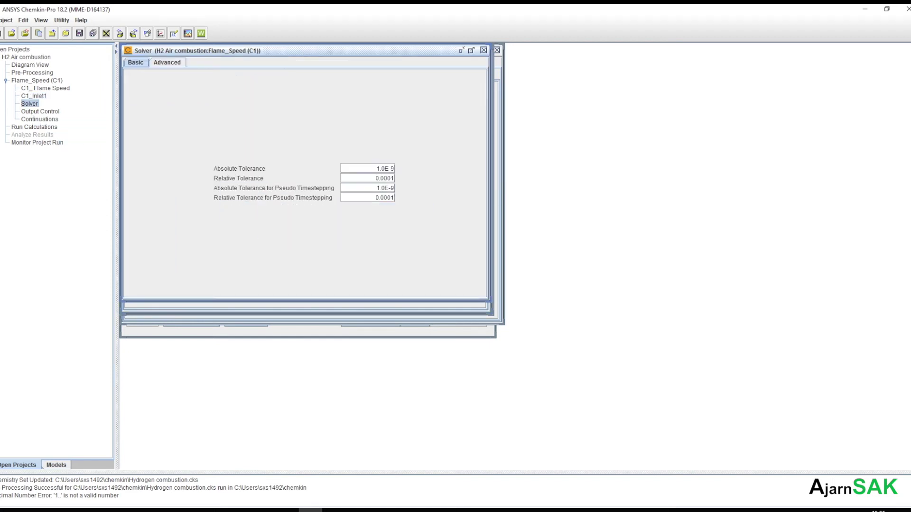
click(168, 63)
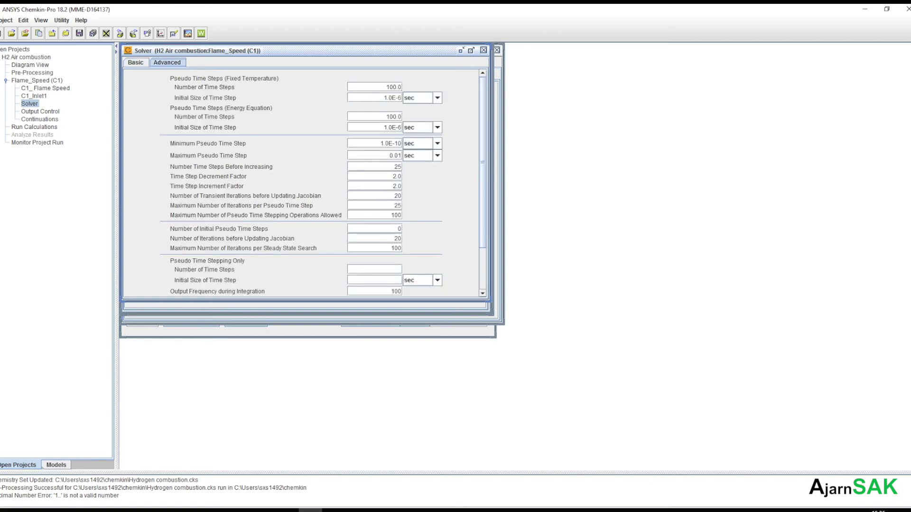
click(136, 62)
Step: Examine the general output control settings and the species sensitivity settings
click(40, 111)
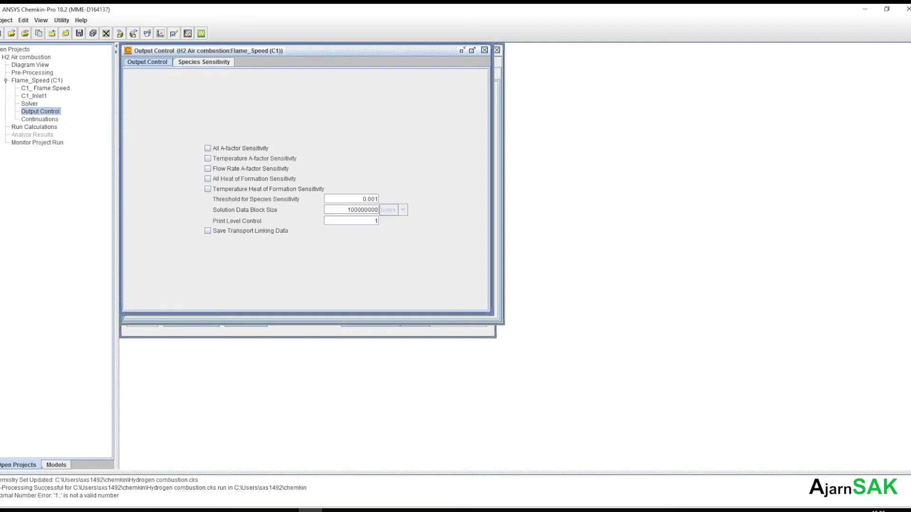
click(204, 62)
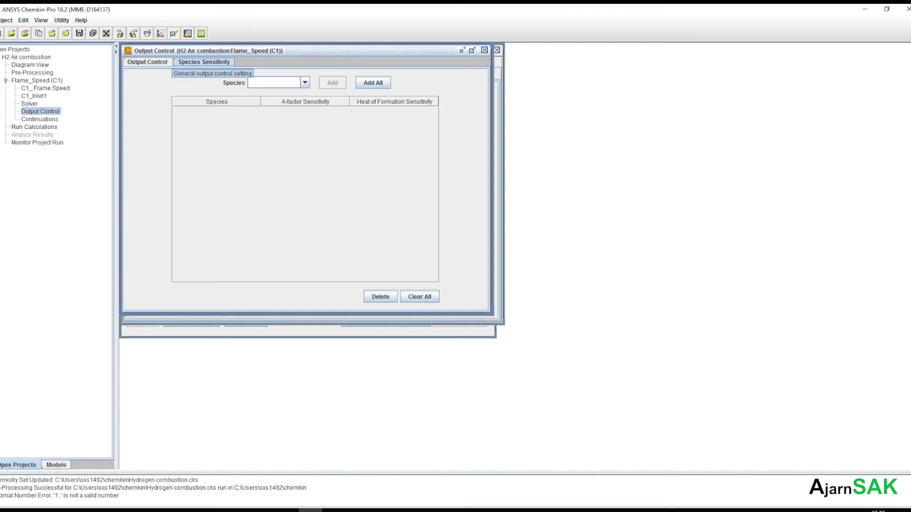
click(148, 62)
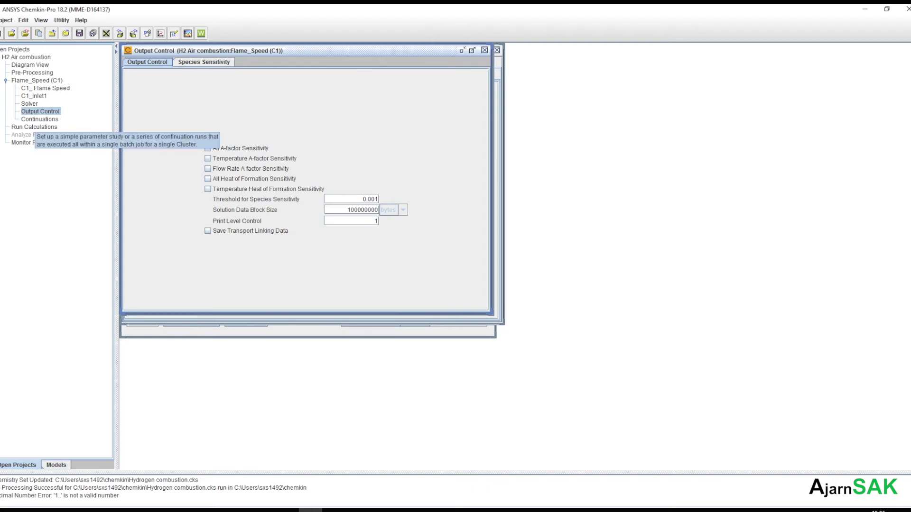
click(35, 121)
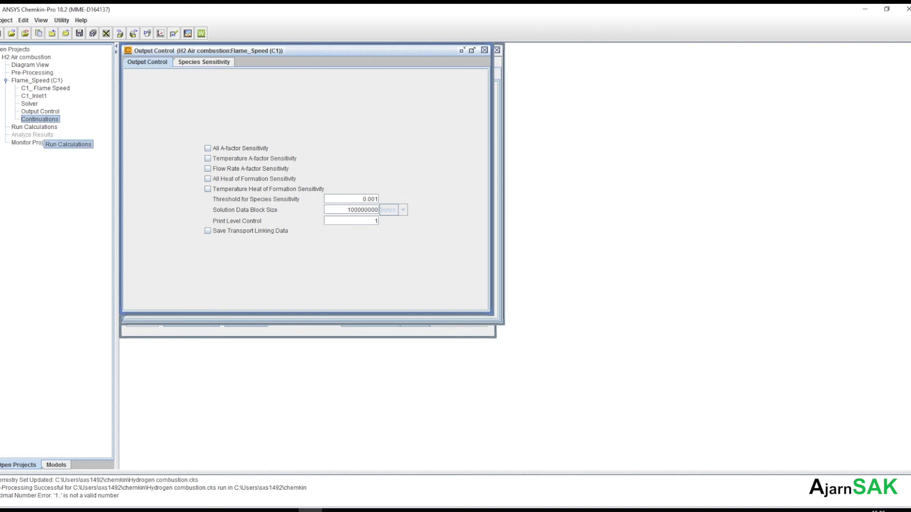
Step: Run the flame speed model calculation for the H2 Air combustion project
click(43, 129)
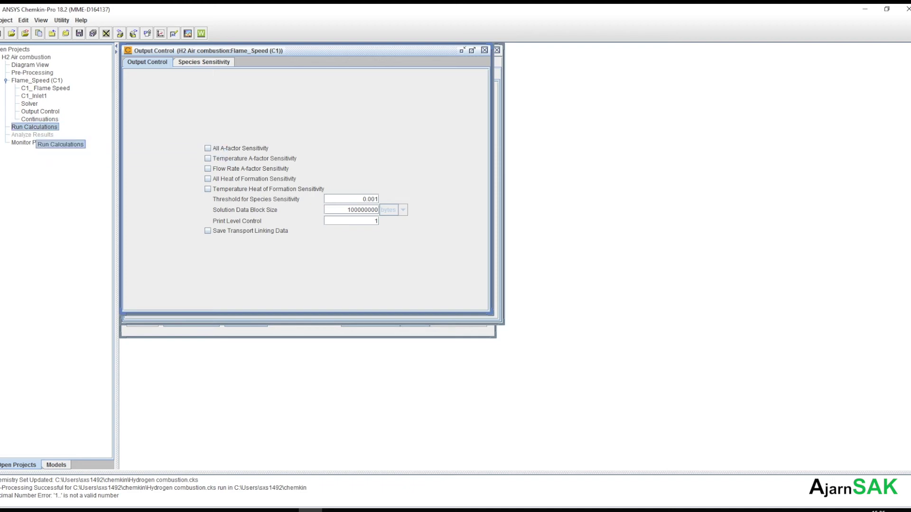
double_click(36, 129)
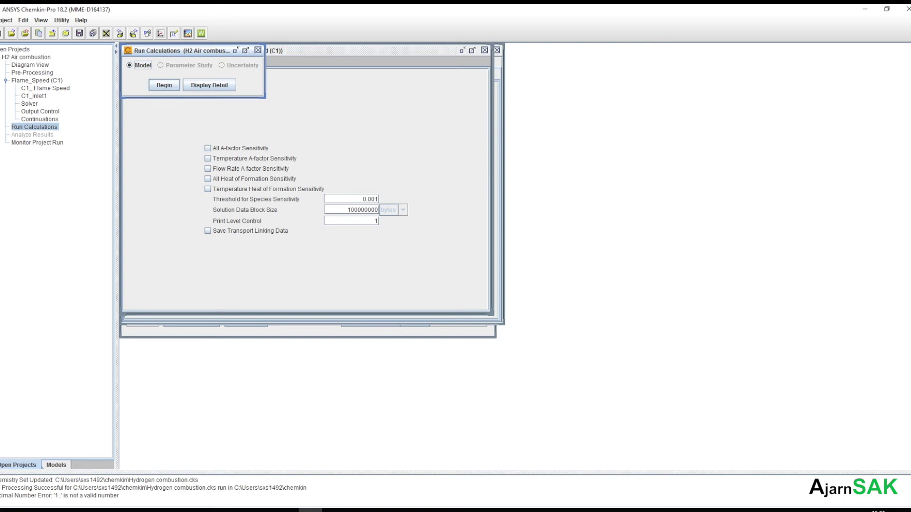
click(164, 85)
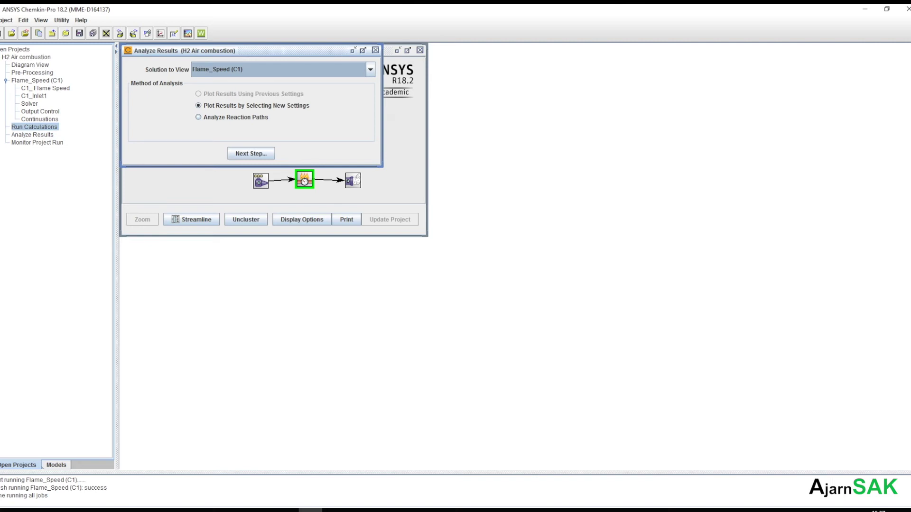
Step: Start plotting the Flame_Speed (C1) solution with new settings and deselect all post-processing variables
click(251, 154)
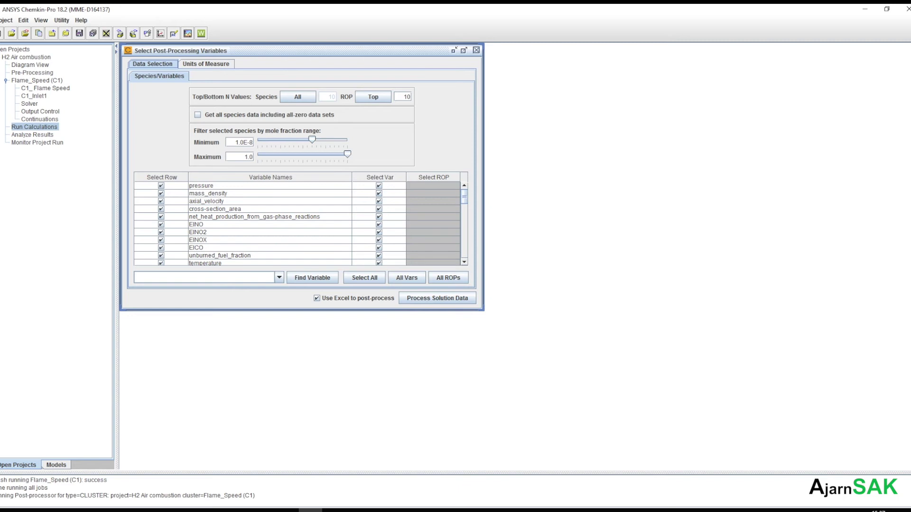
drag(235, 142, 254, 143)
scroll(299, 223, down, 2)
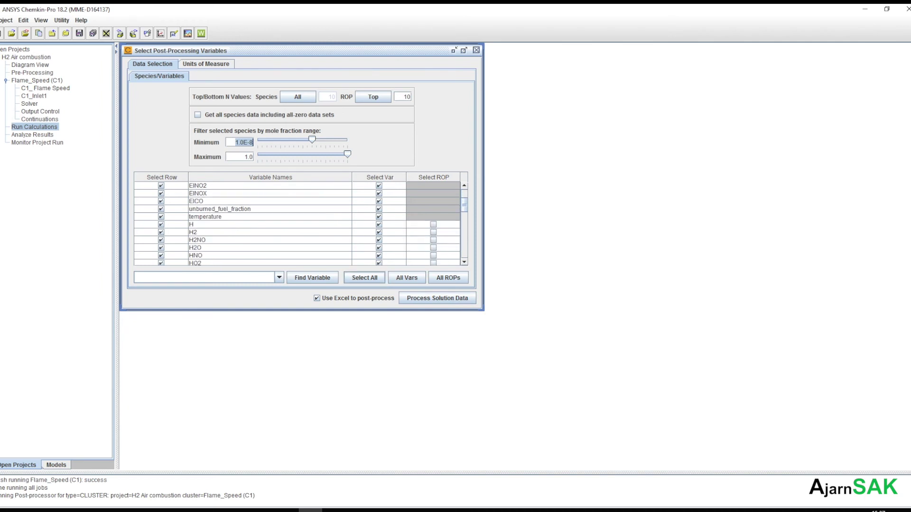
click(364, 278)
click(365, 278)
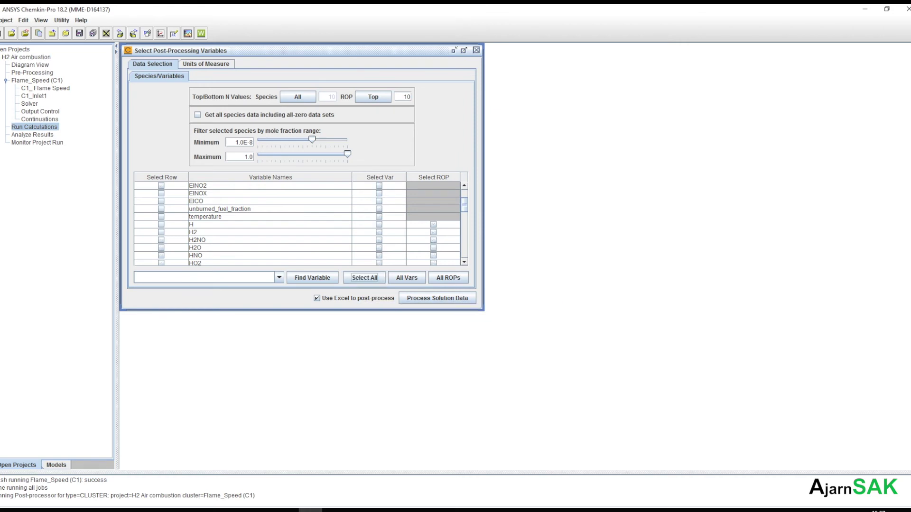
Step: Select temperature, H2, H2O and N2 as post-processing variables and process the solution data into Excel
click(379, 216)
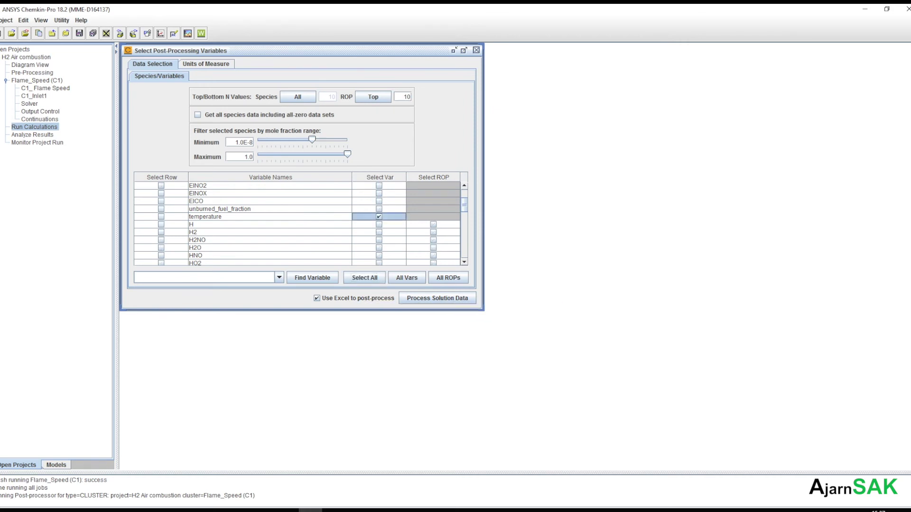
click(378, 232)
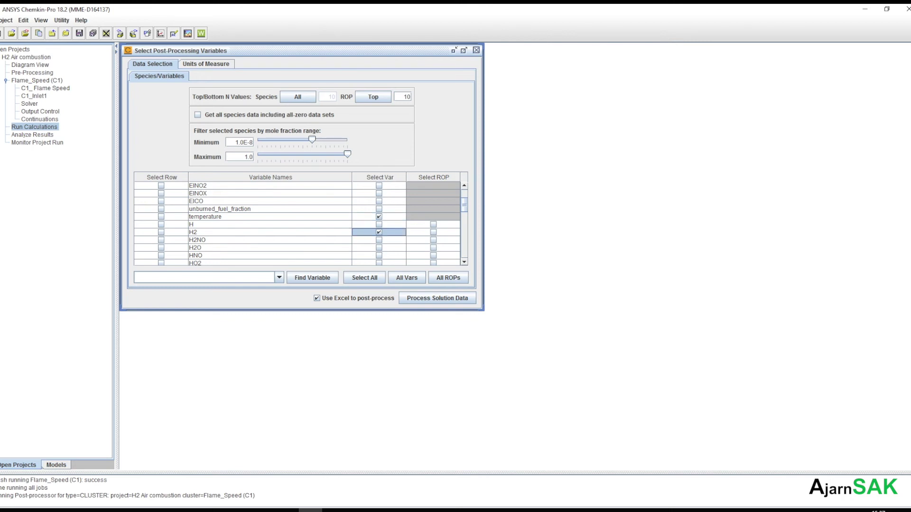
scroll(297, 223, down, 1)
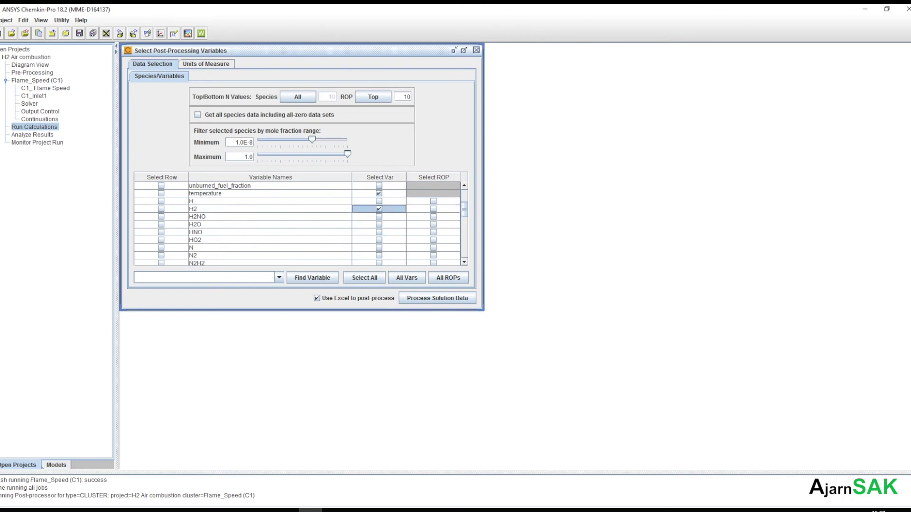
click(379, 224)
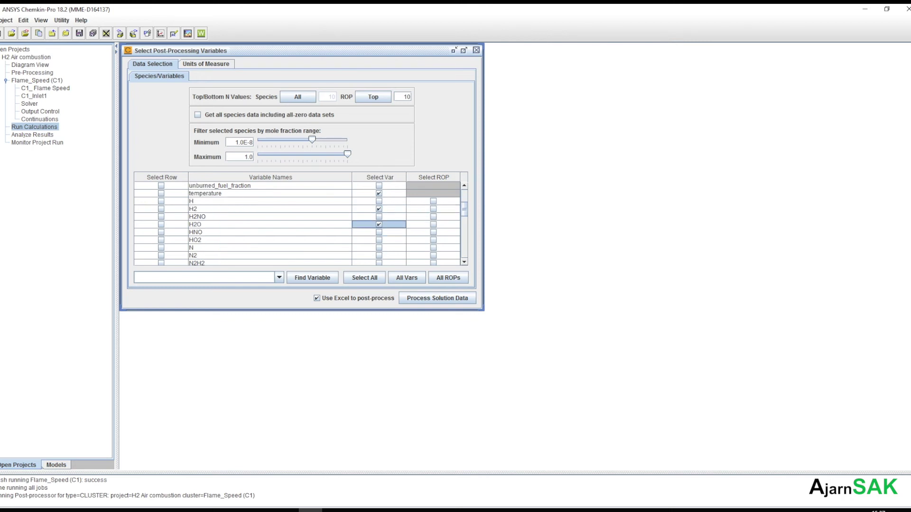
click(379, 255)
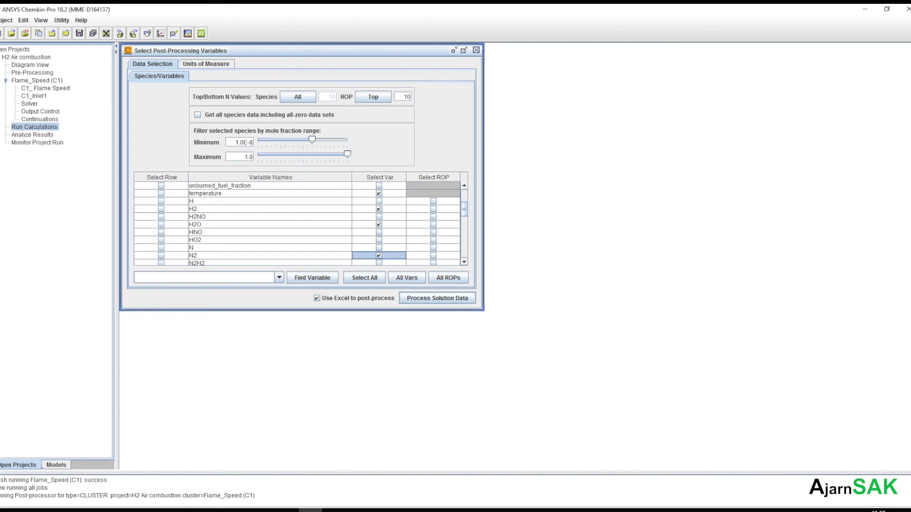
click(437, 298)
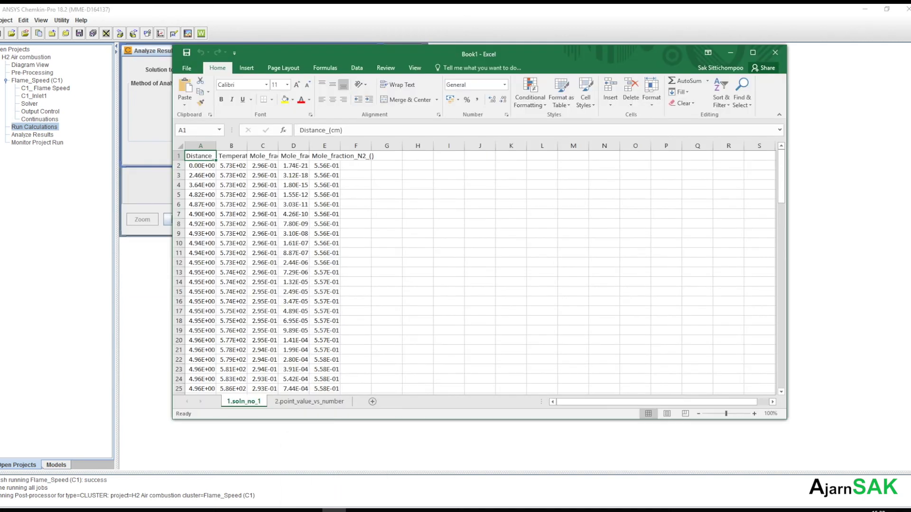
Step: In the Excel workbook, plot temperature against distance as a smooth-line scatter chart without markers and place it beside the data near the top
double_click(505, 52)
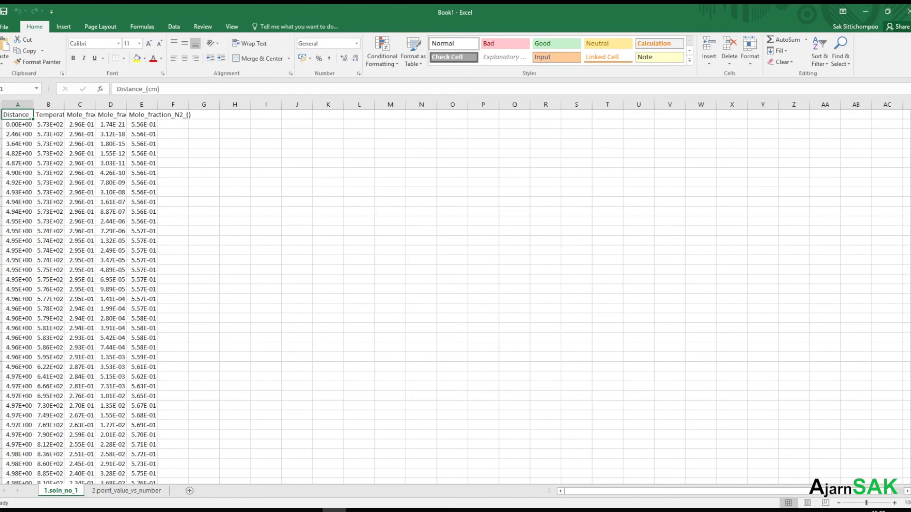
click(49, 115)
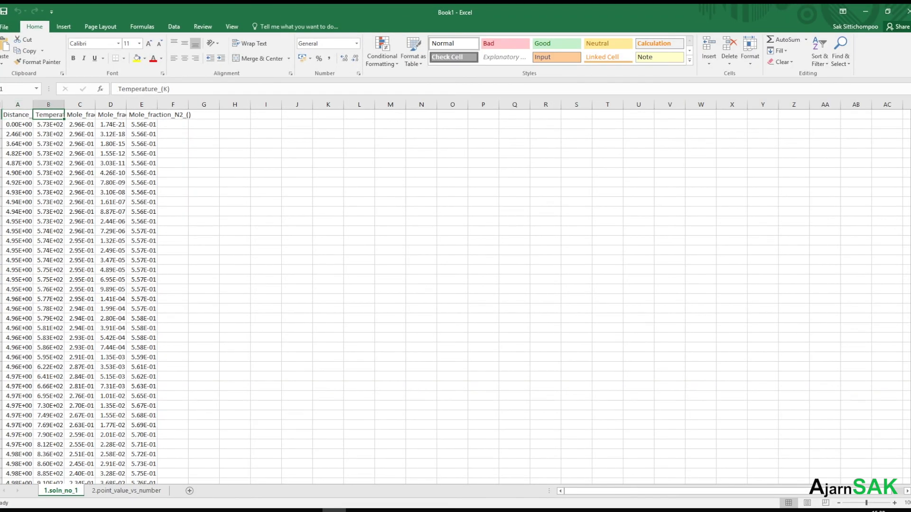
drag(17, 105, 48, 105)
click(63, 26)
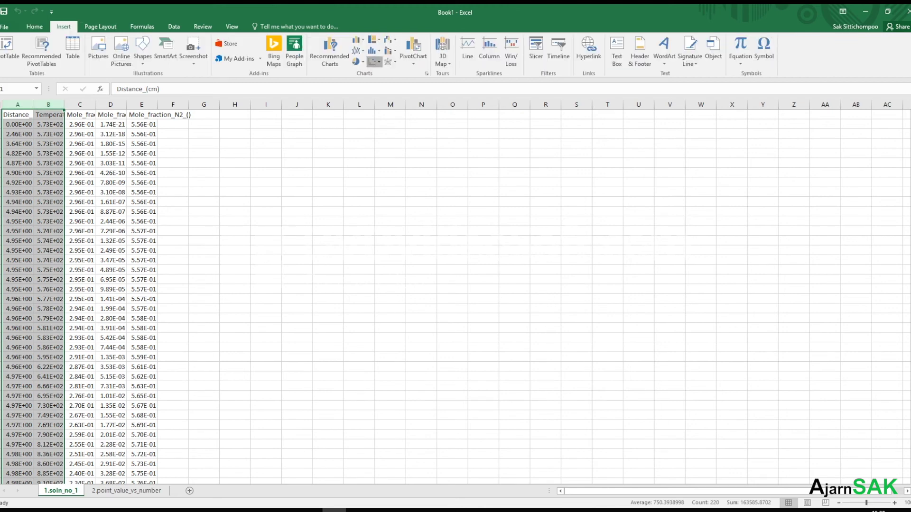
click(374, 62)
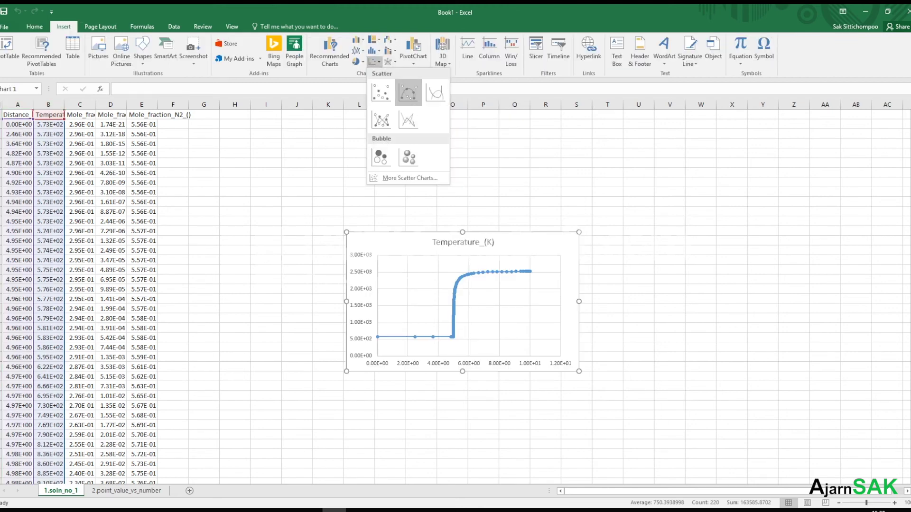
click(435, 93)
drag(399, 242, 295, 130)
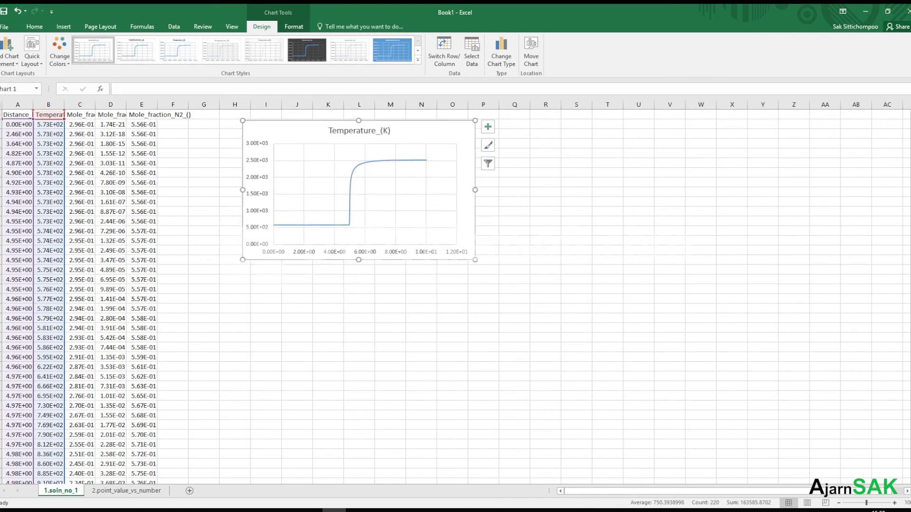
Step: Insert a copy of the Distance column directly before the first mole fraction column
right_click(18, 105)
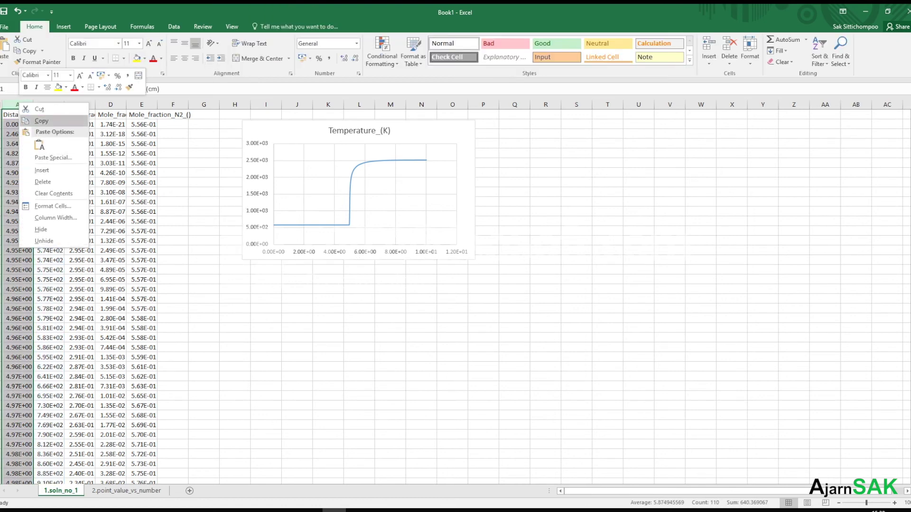
click(41, 120)
right_click(79, 105)
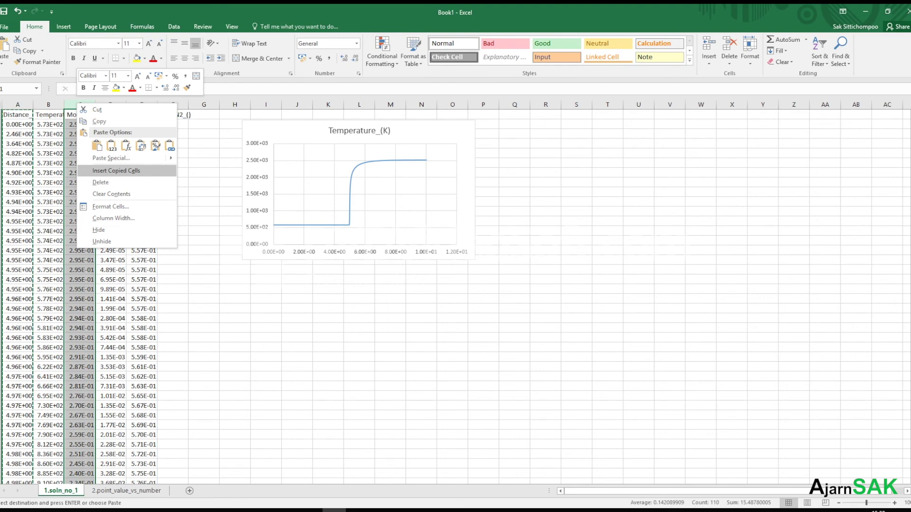
click(109, 171)
Step: Plot the H2, H2O and N2 mole fractions against distance as a smooth-line scatter chart without markers, placed below the temperature chart and enlarged
drag(80, 104, 172, 104)
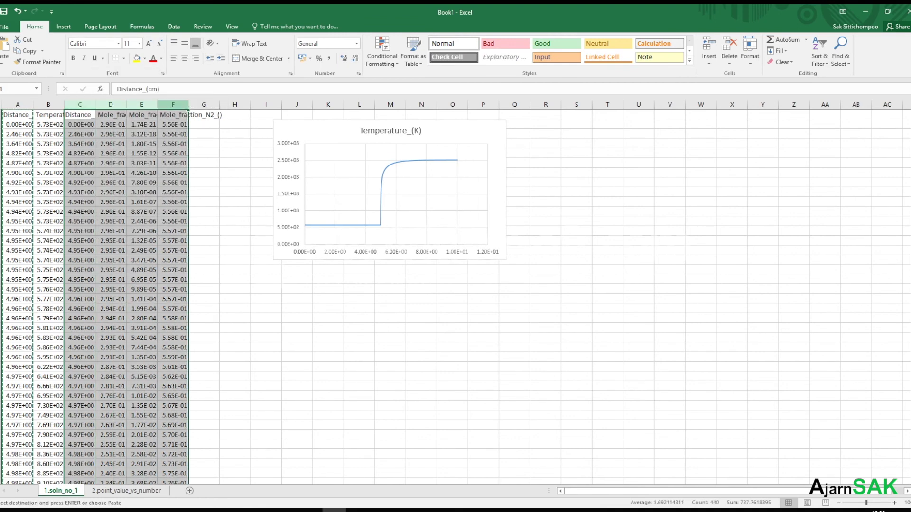
click(64, 26)
click(373, 62)
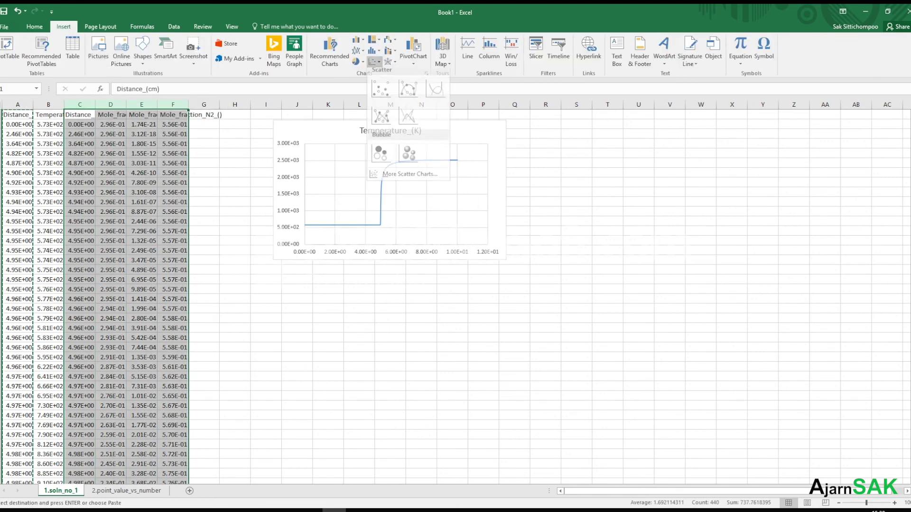
click(435, 93)
drag(403, 243, 325, 278)
drag(467, 279, 474, 279)
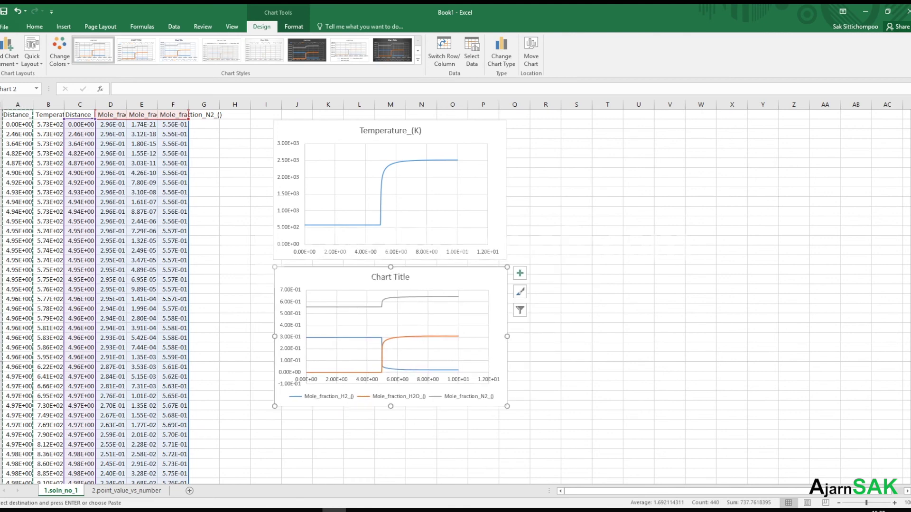
drag(507, 406, 761, 472)
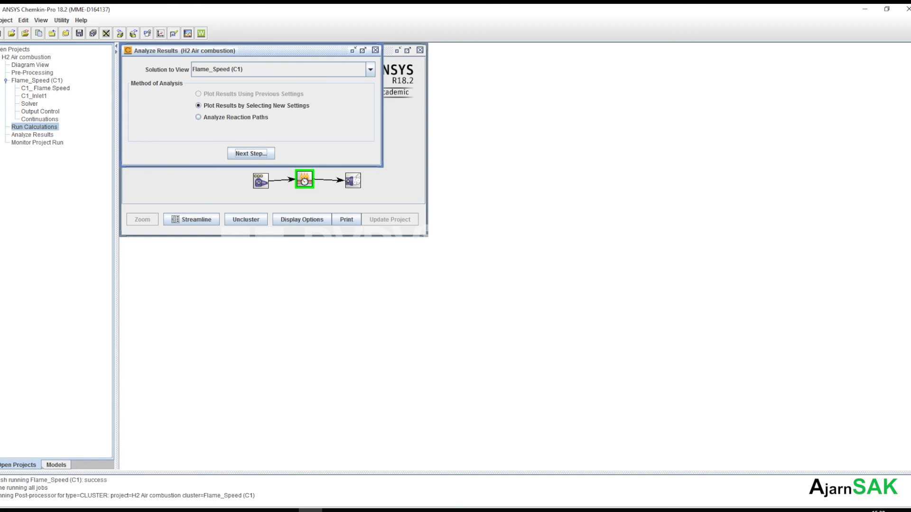
Step: Back in Chemkin-Pro, start Analyze Reaction Paths for the Flame_Speed (C1) solution and bring up the Reaction Path Analyzer window
click(199, 117)
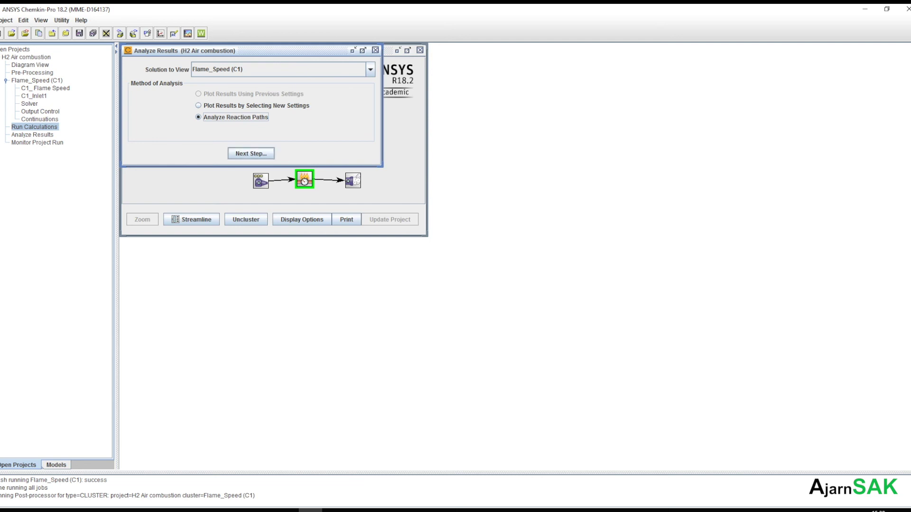
click(251, 153)
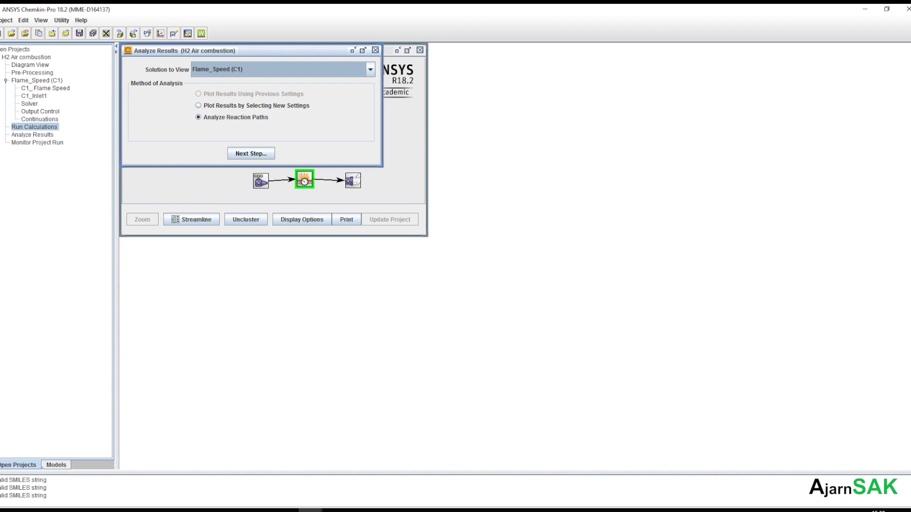
click(310, 511)
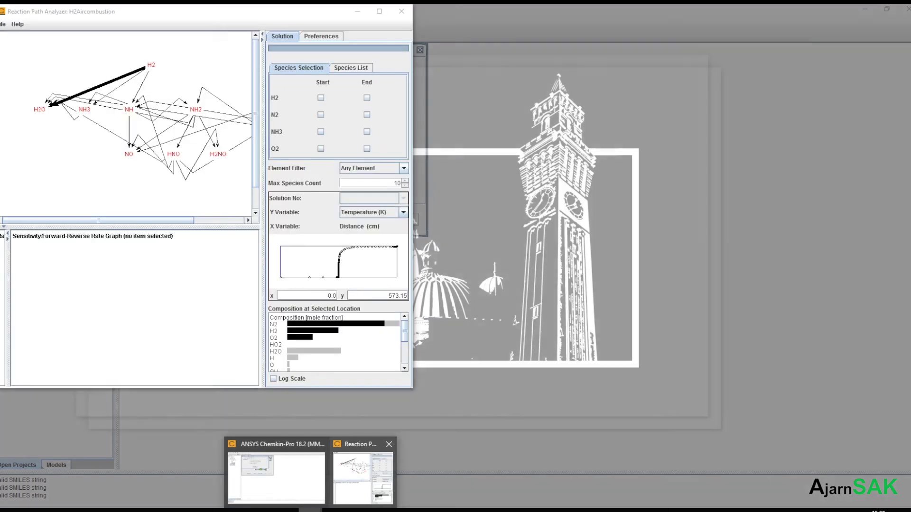
click(363, 476)
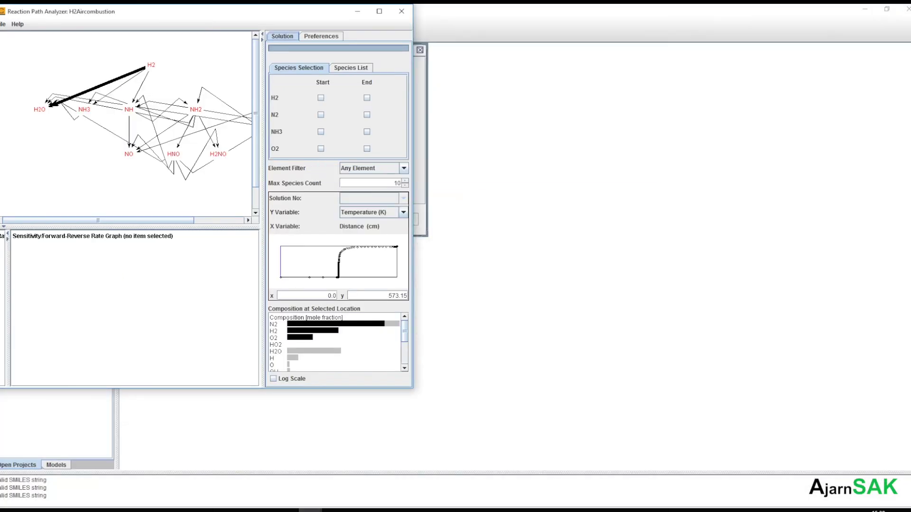
Step: Maximize the Reaction Path Analyzer window and enlarge the diagram area until the whole reaction path diagram fits
drag(204, 12, 321, 103)
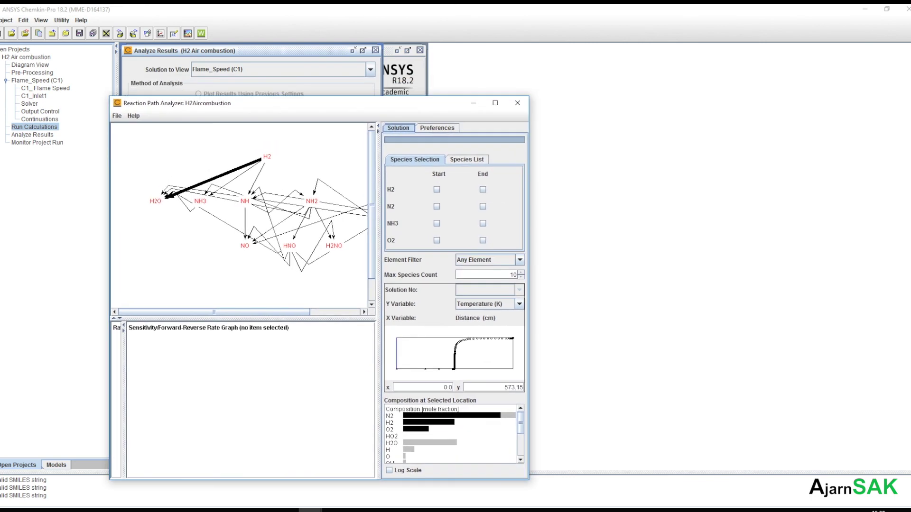
click(495, 103)
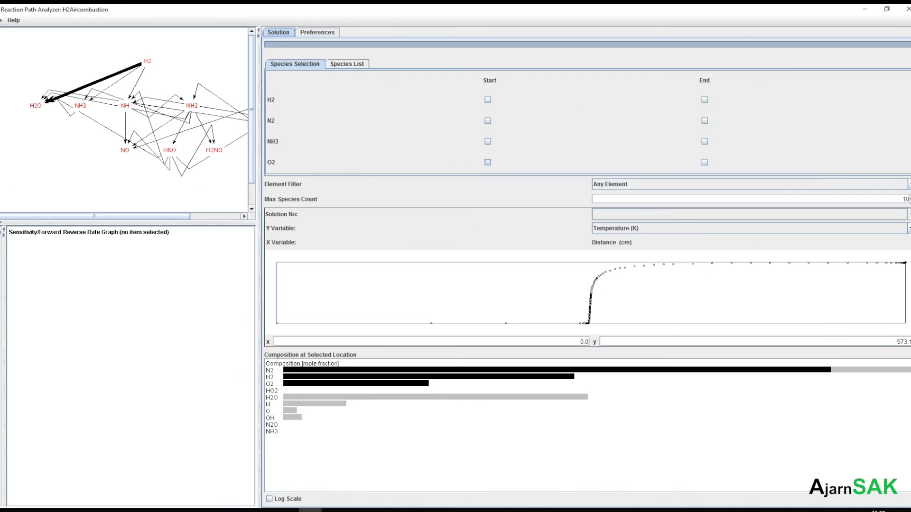
drag(190, 223, 190, 299)
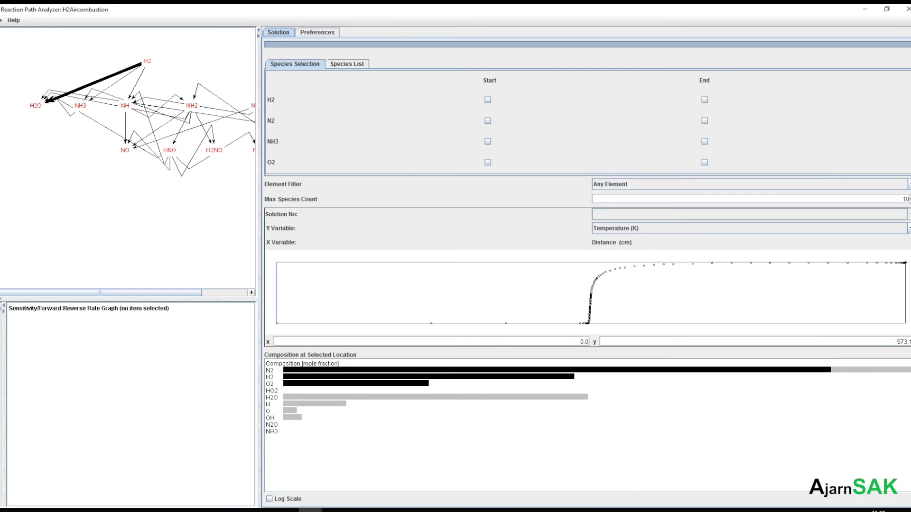
drag(258, 265, 407, 266)
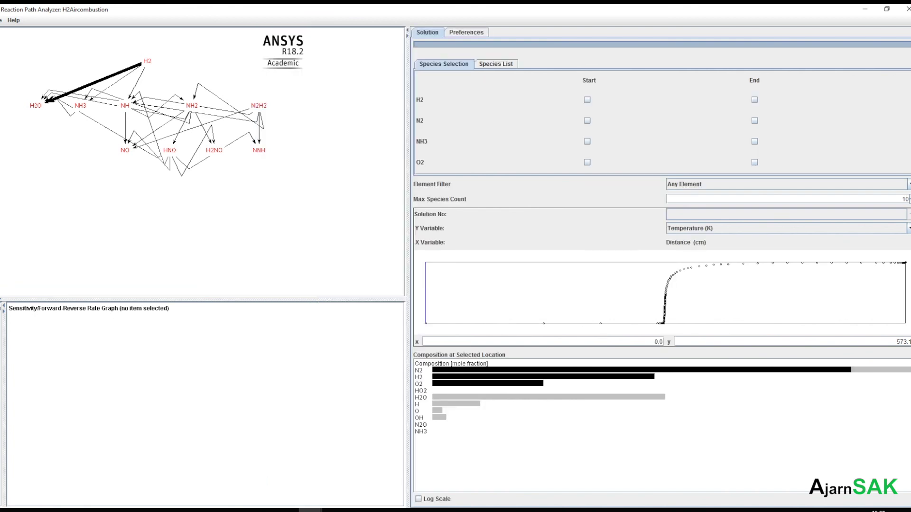
Step: Export the reaction path diagram as a PNG image named "H2 combustion"
right_click(180, 110)
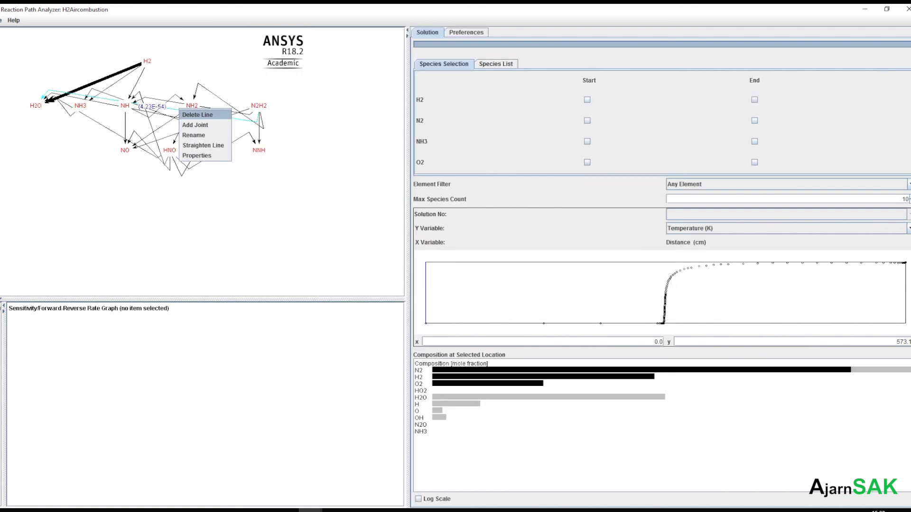
key(Escape)
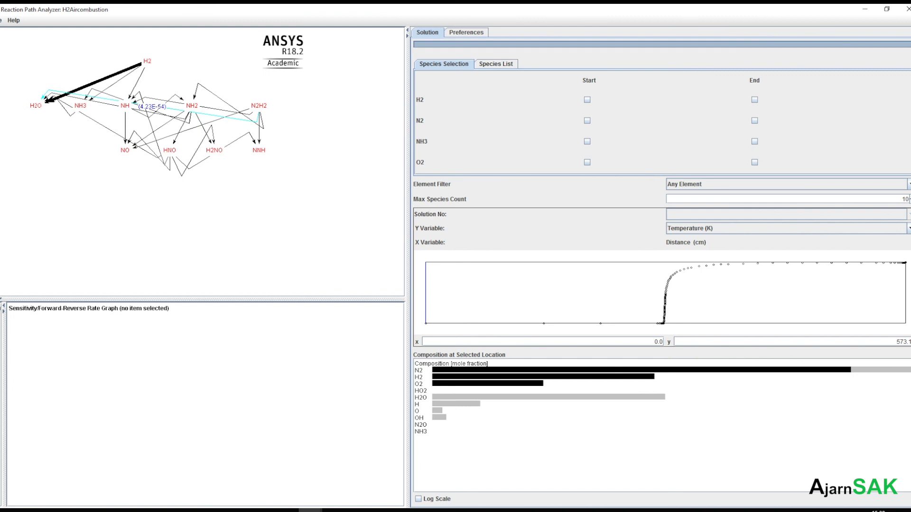
click(1, 20)
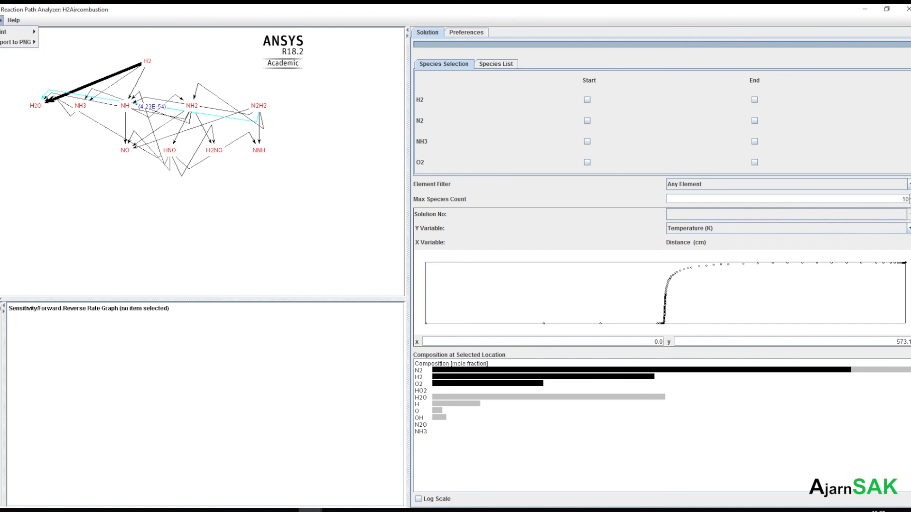
mouse_move(16, 42)
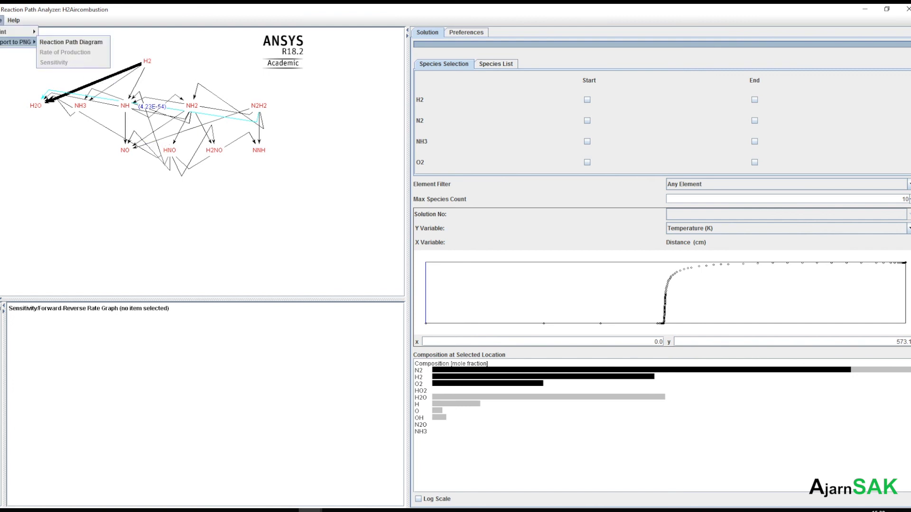
key(Return)
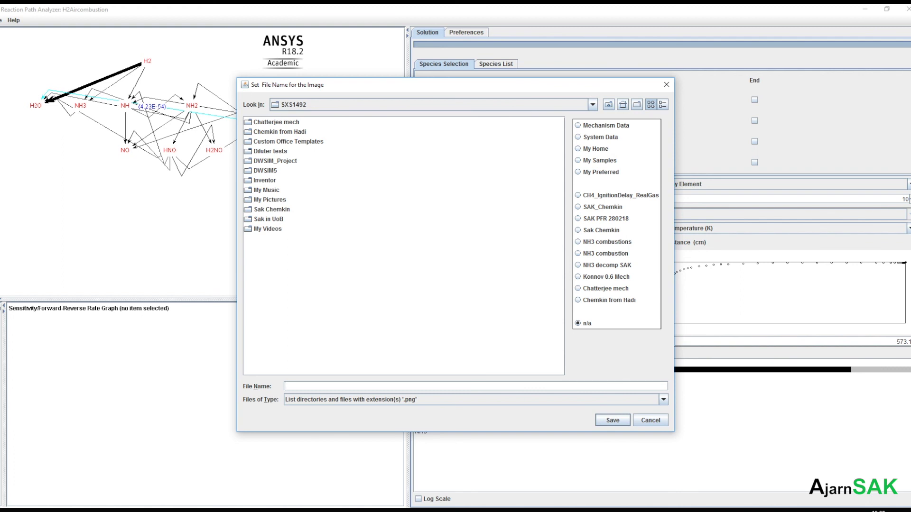
text(H2 combustion)
key(Return)
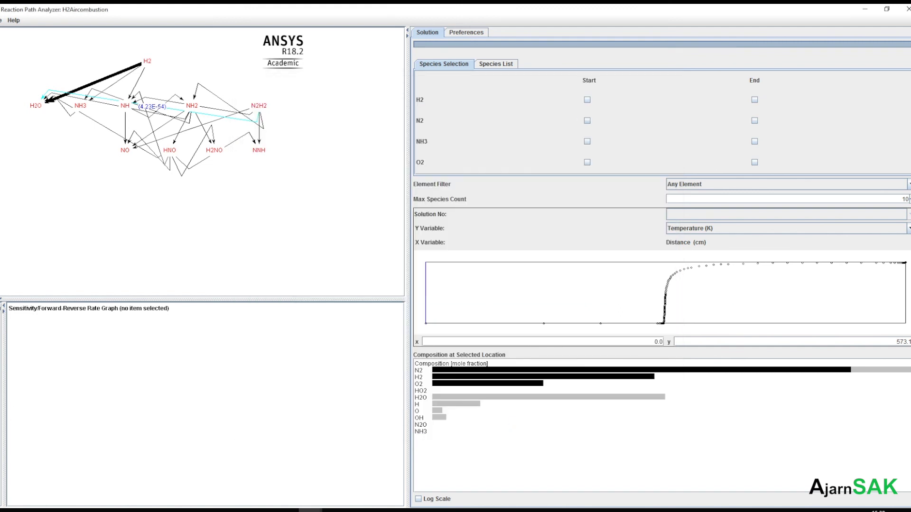
Step: Check the available species list, try N2 as the starting species of the reaction path diagram, and set H2 as the starting species
click(496, 64)
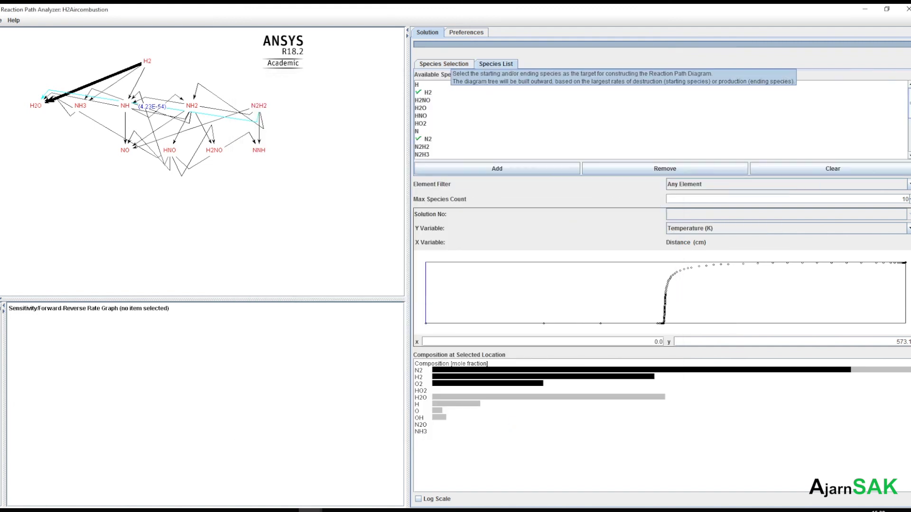
click(443, 63)
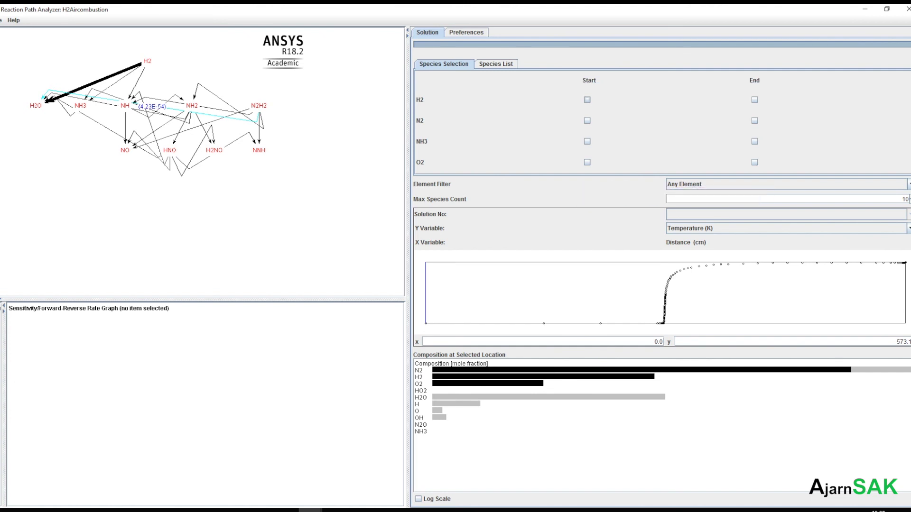
click(587, 100)
click(587, 120)
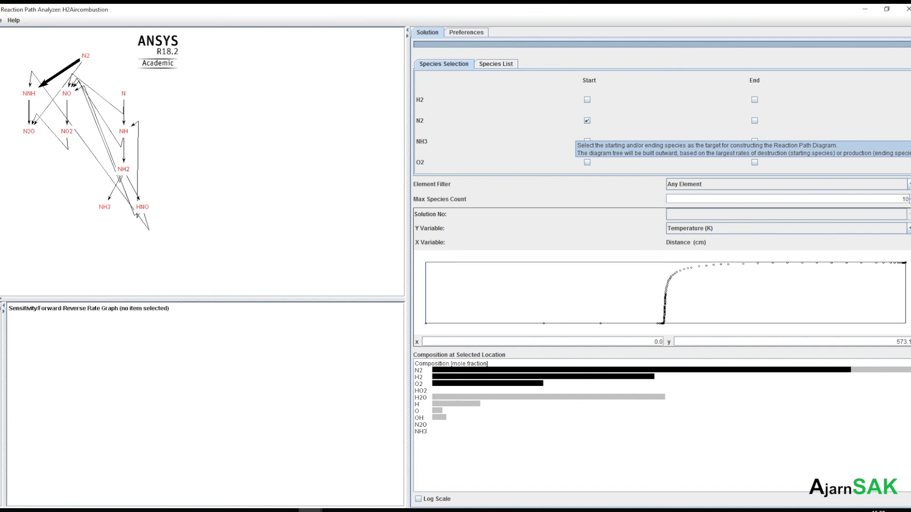
click(587, 141)
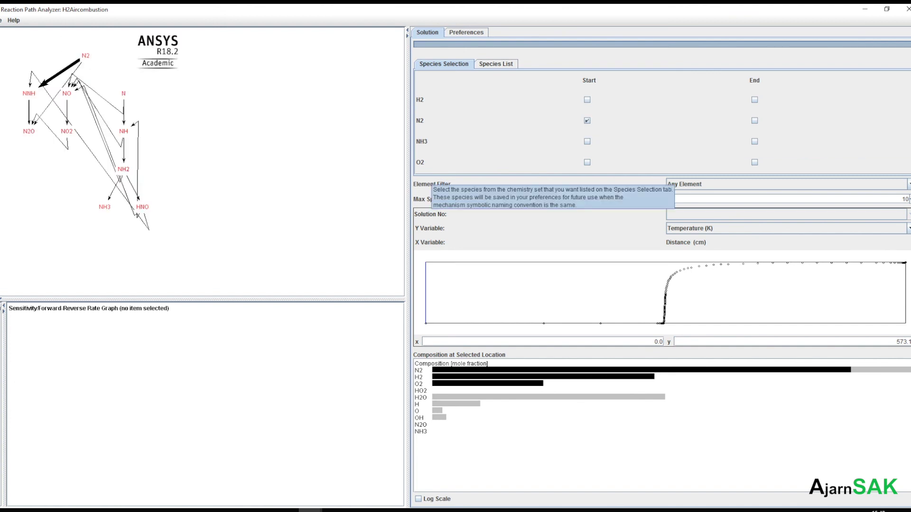
click(587, 100)
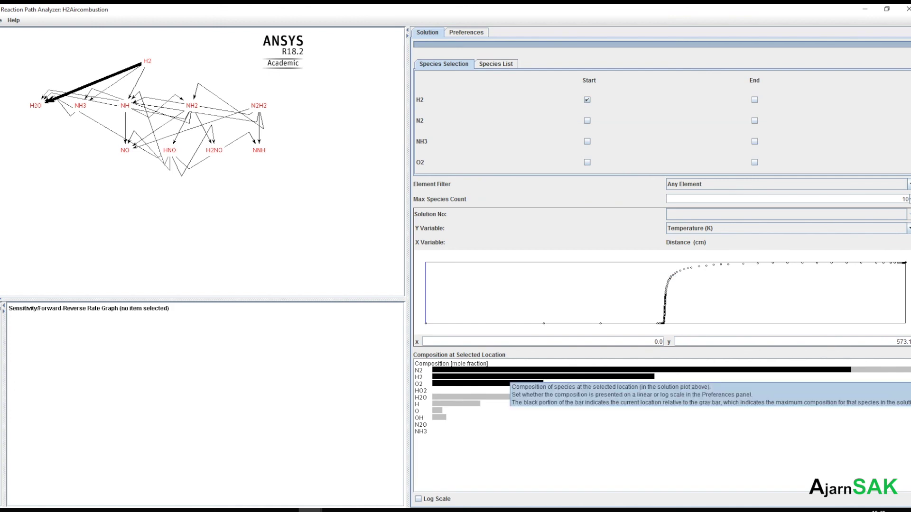